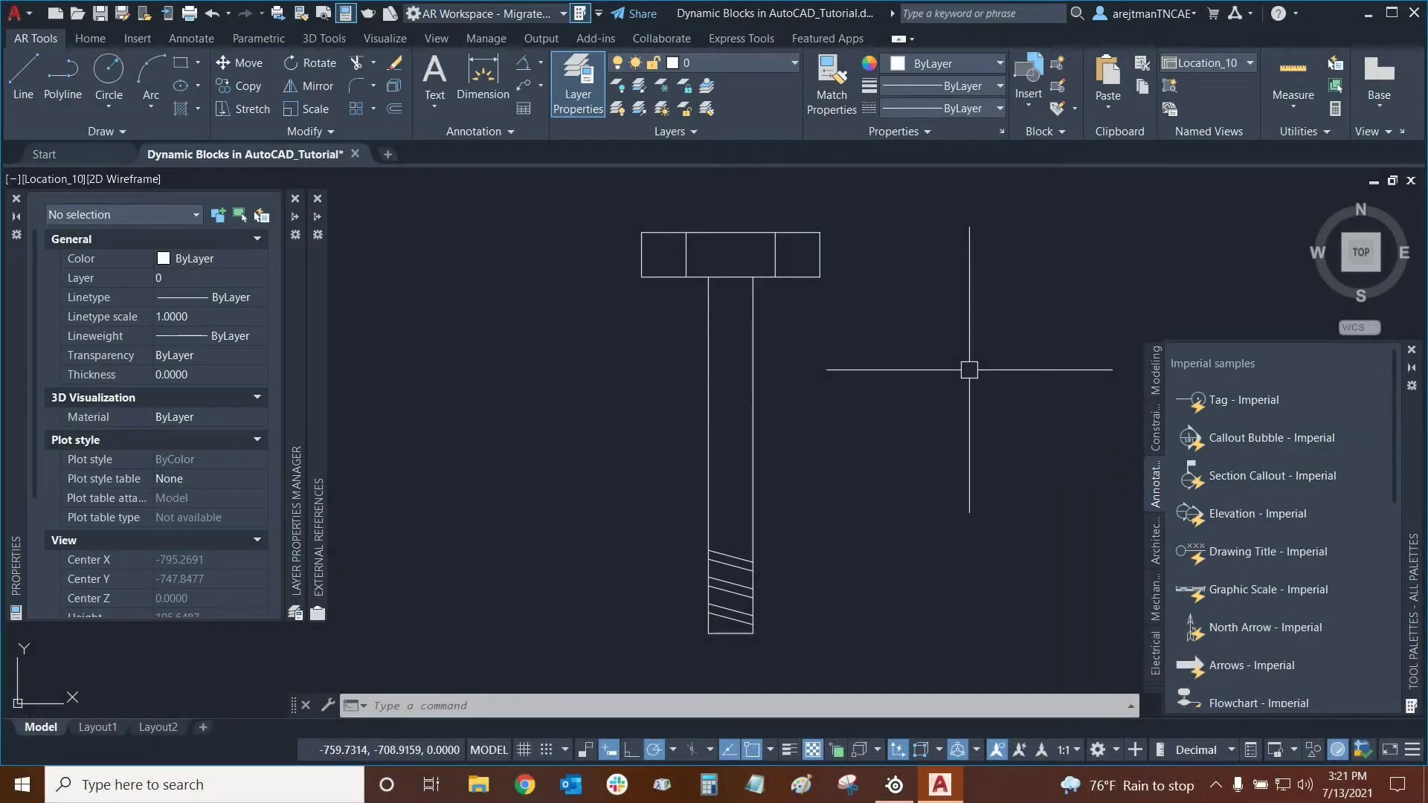
Zoom and pan to the parallelogram parking-space block at view Location_10, then select it.
scroll(969, 370, down, 6)
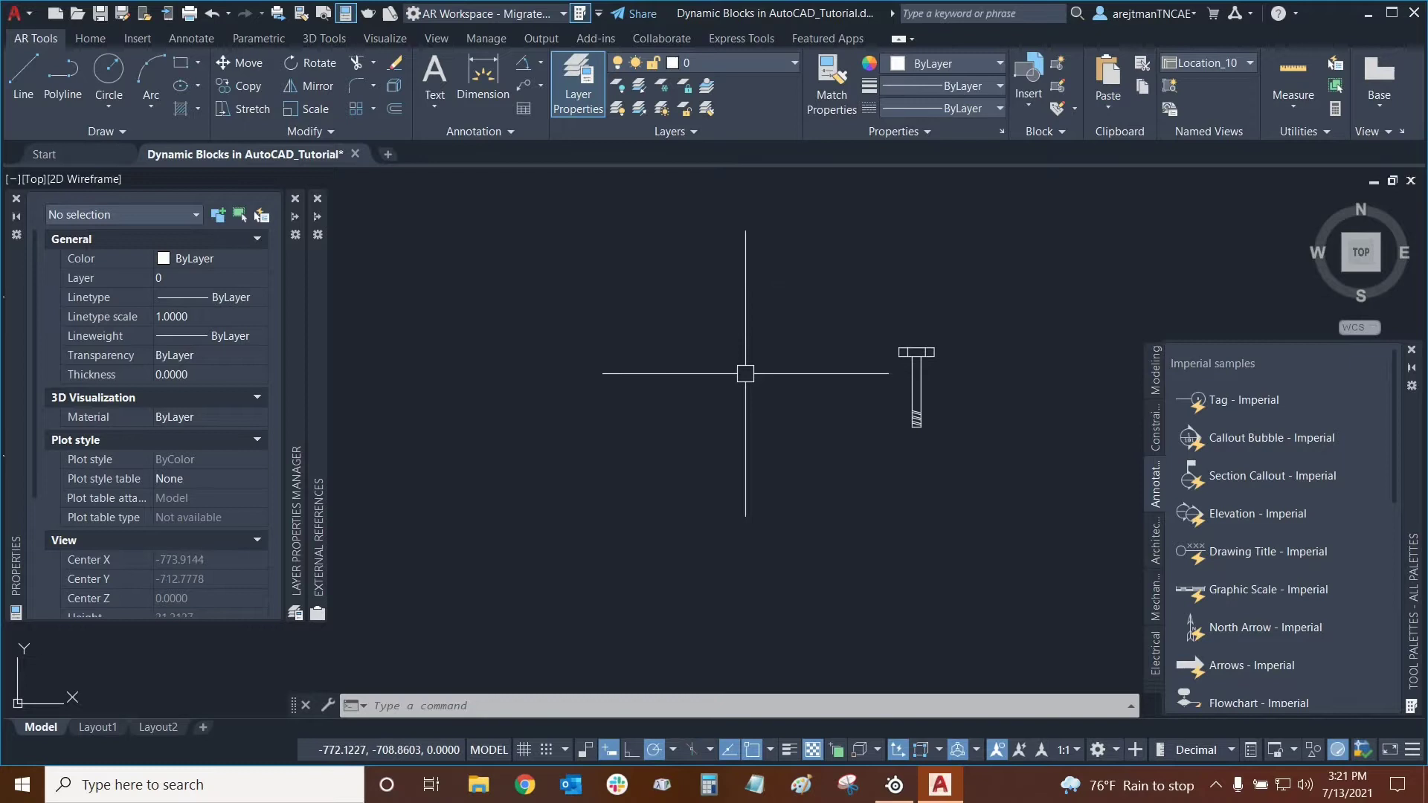
mouse_move(637, 315)
middle_down()
mouse_move(769, 357)
mouse_move(730, 303)
mouse_move(778, 258)
middle_up()
scroll(803, 342, up, 2)
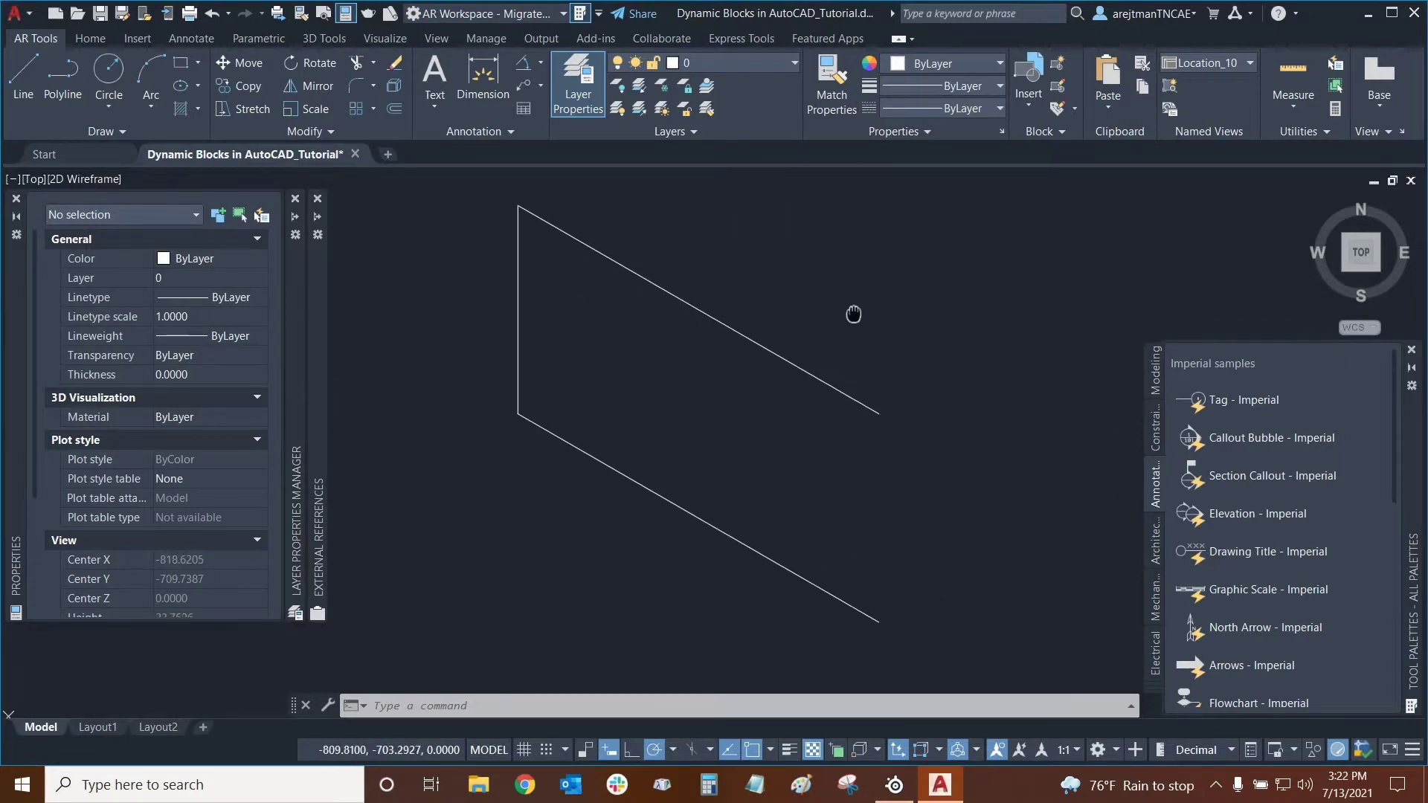
middle_drag(854, 313, 877, 325)
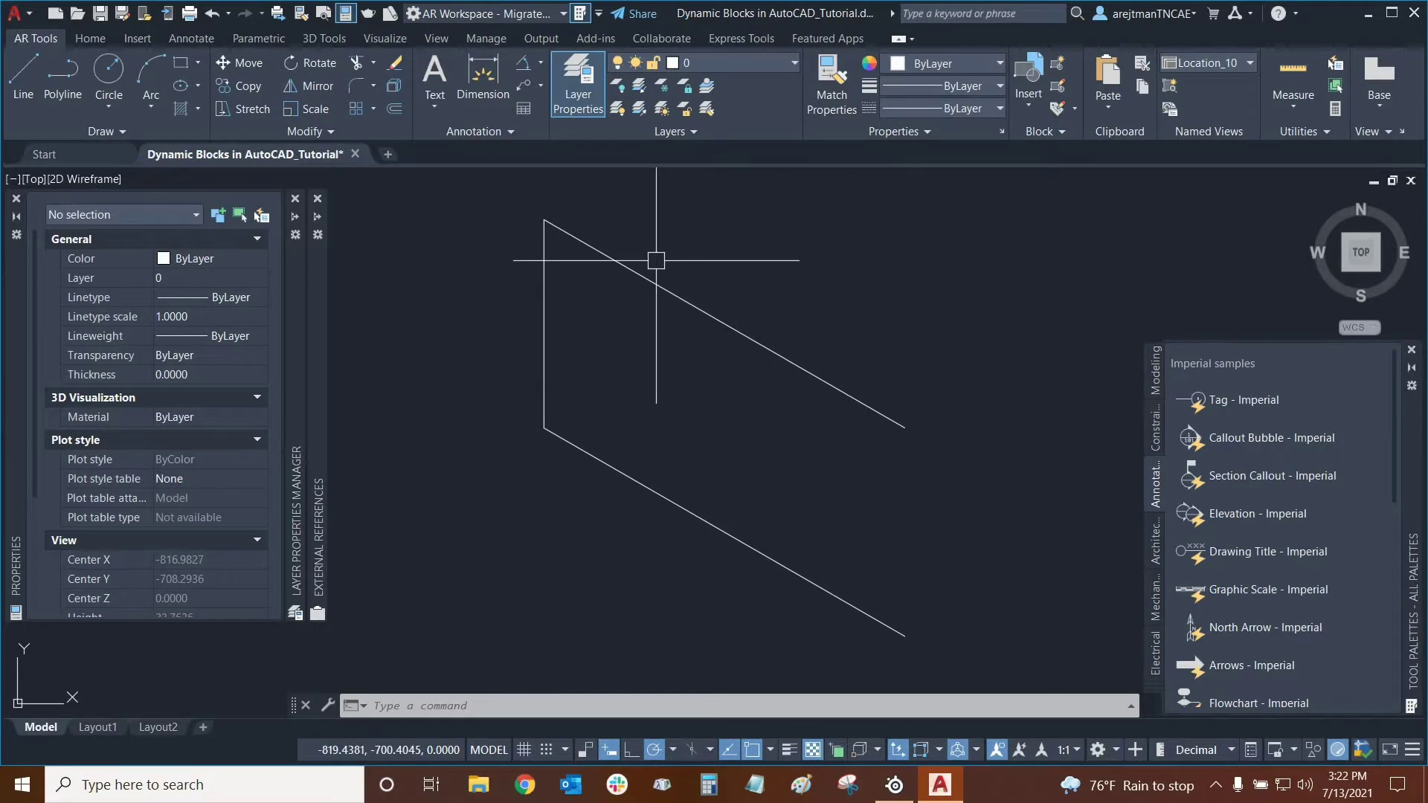
click(640, 280)
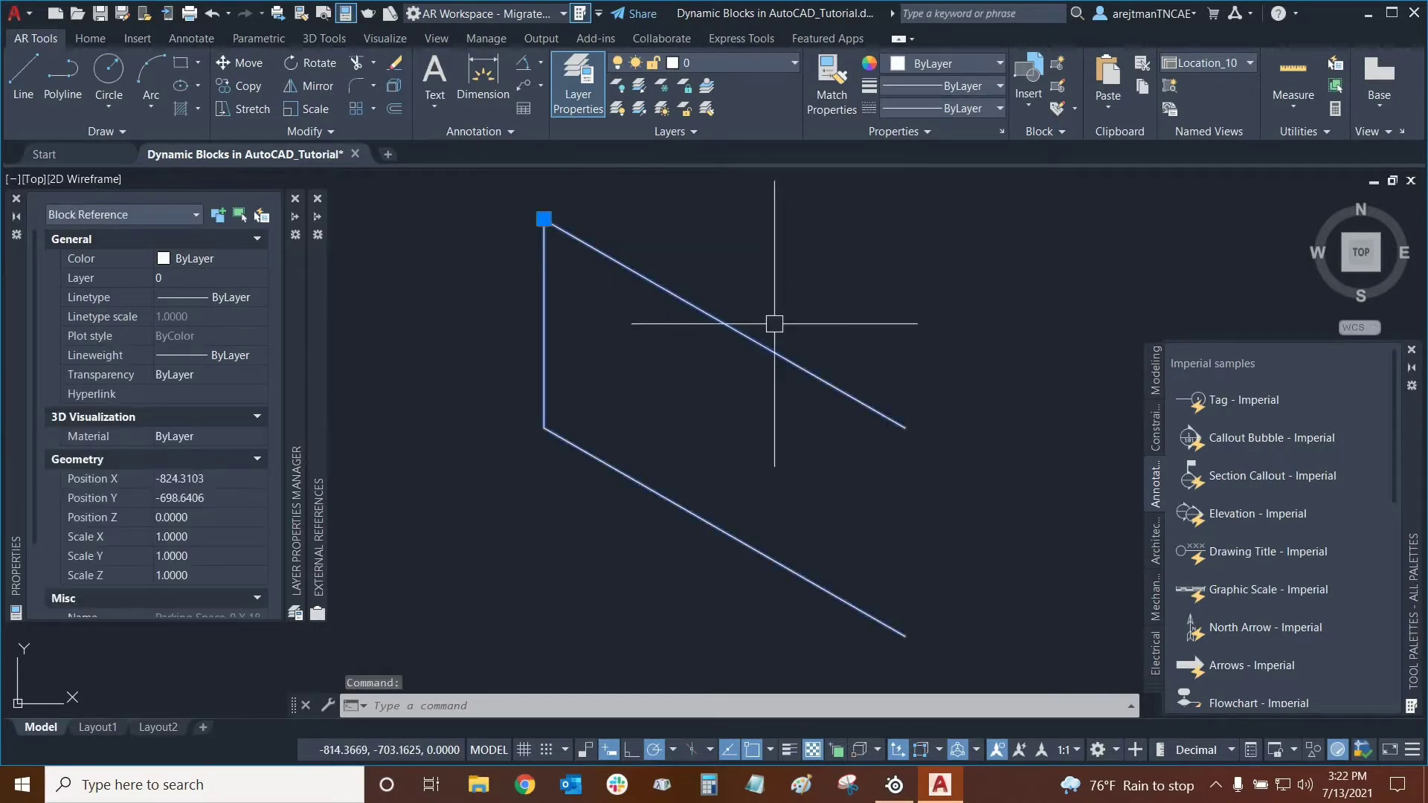
key(Escape)
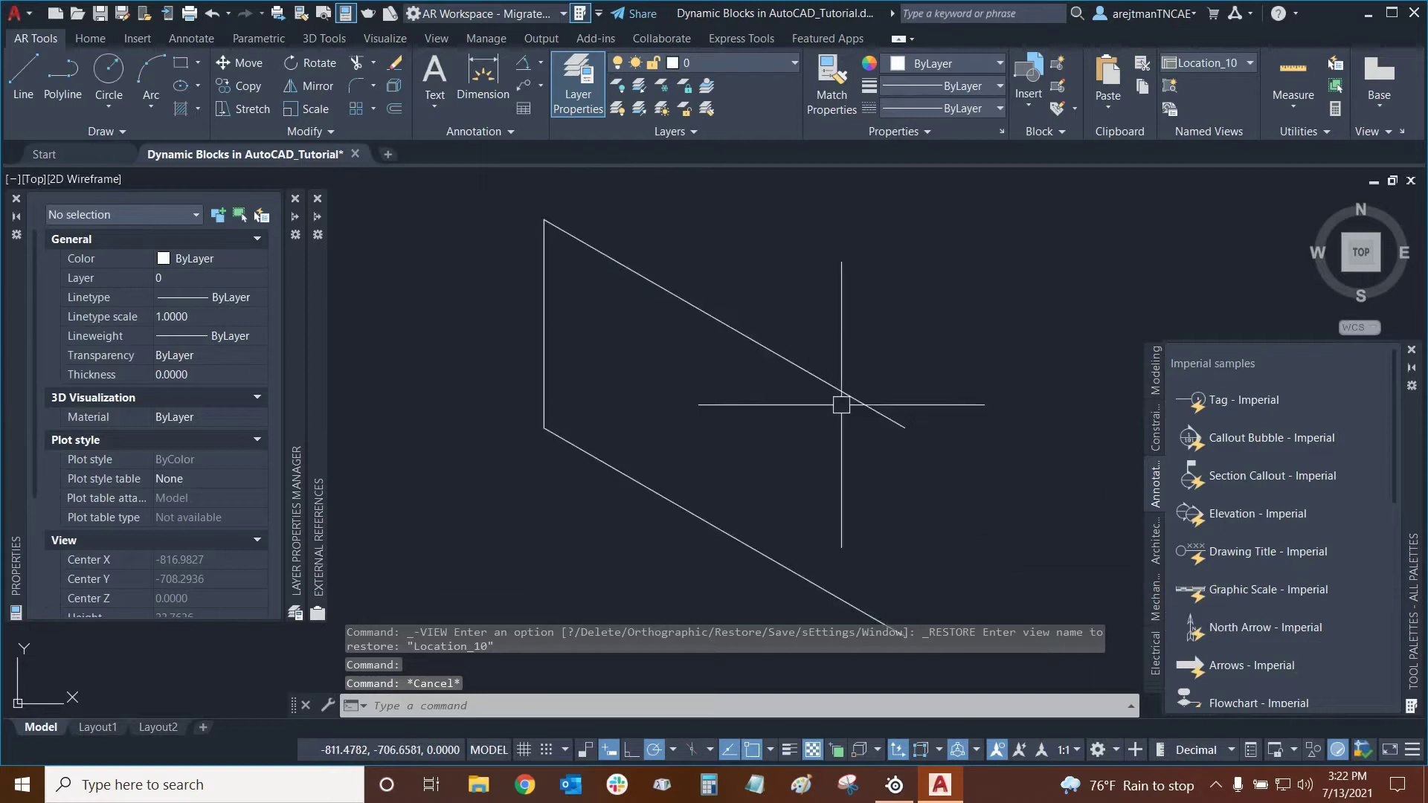
click(667, 289)
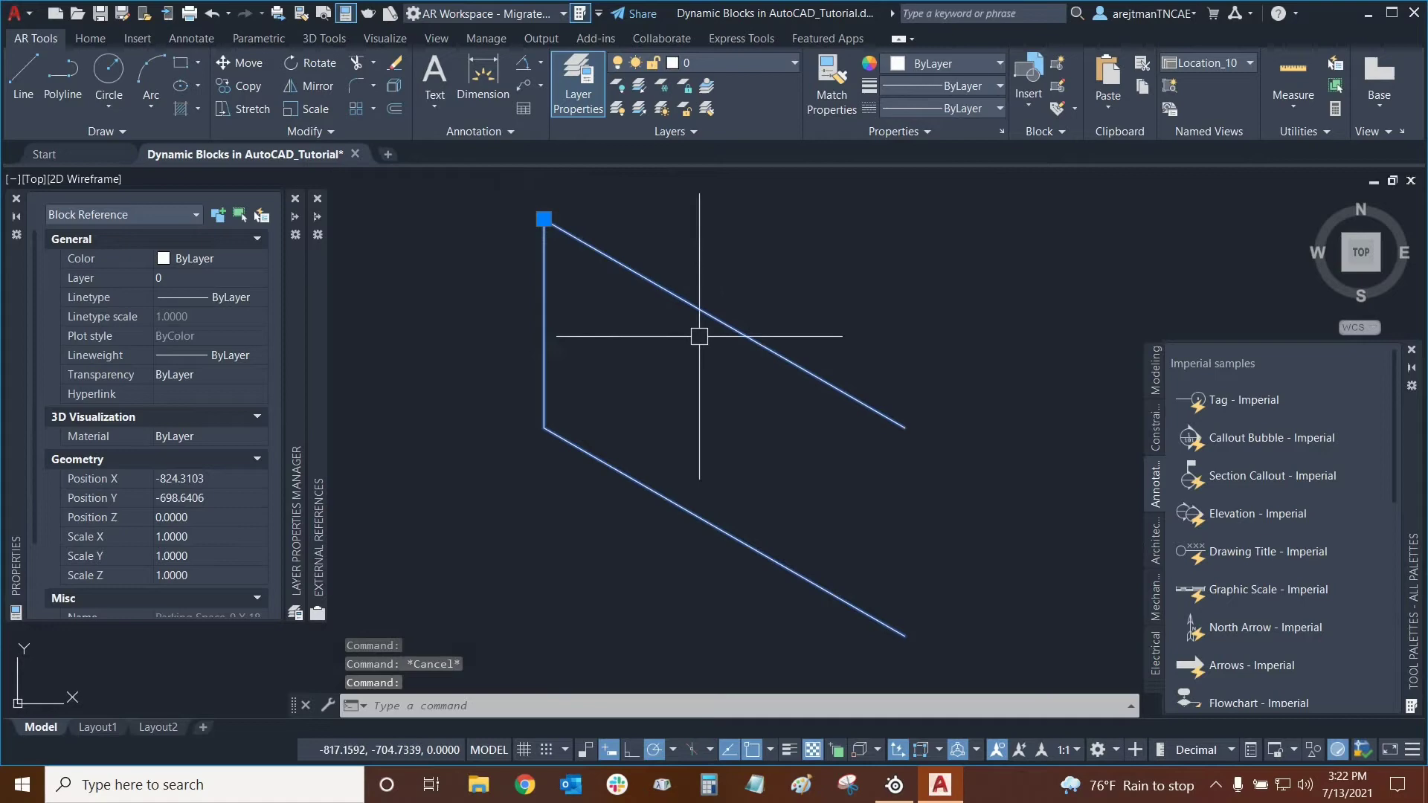
Open the selected parking-space block in the Block Editor.
right_click(639, 278)
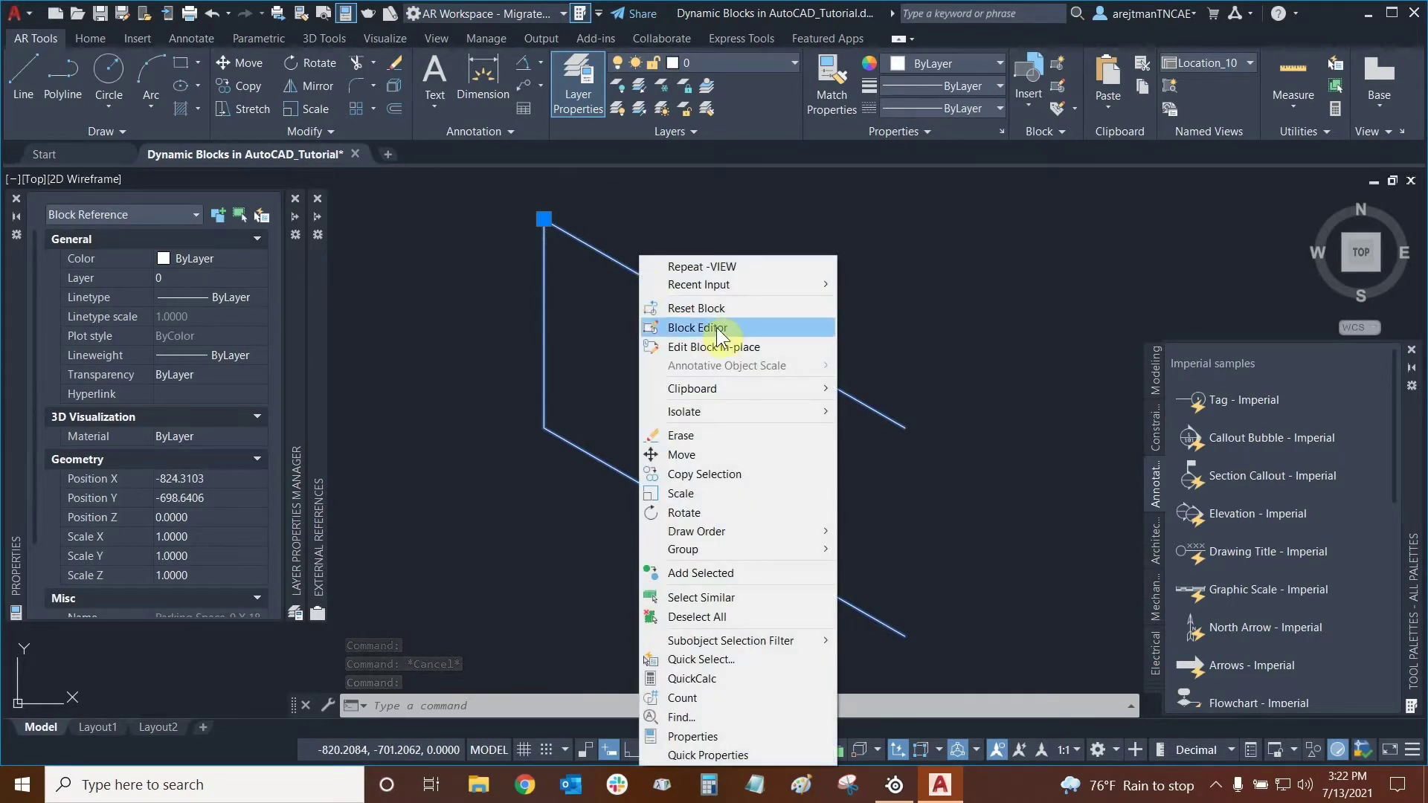
click(718, 332)
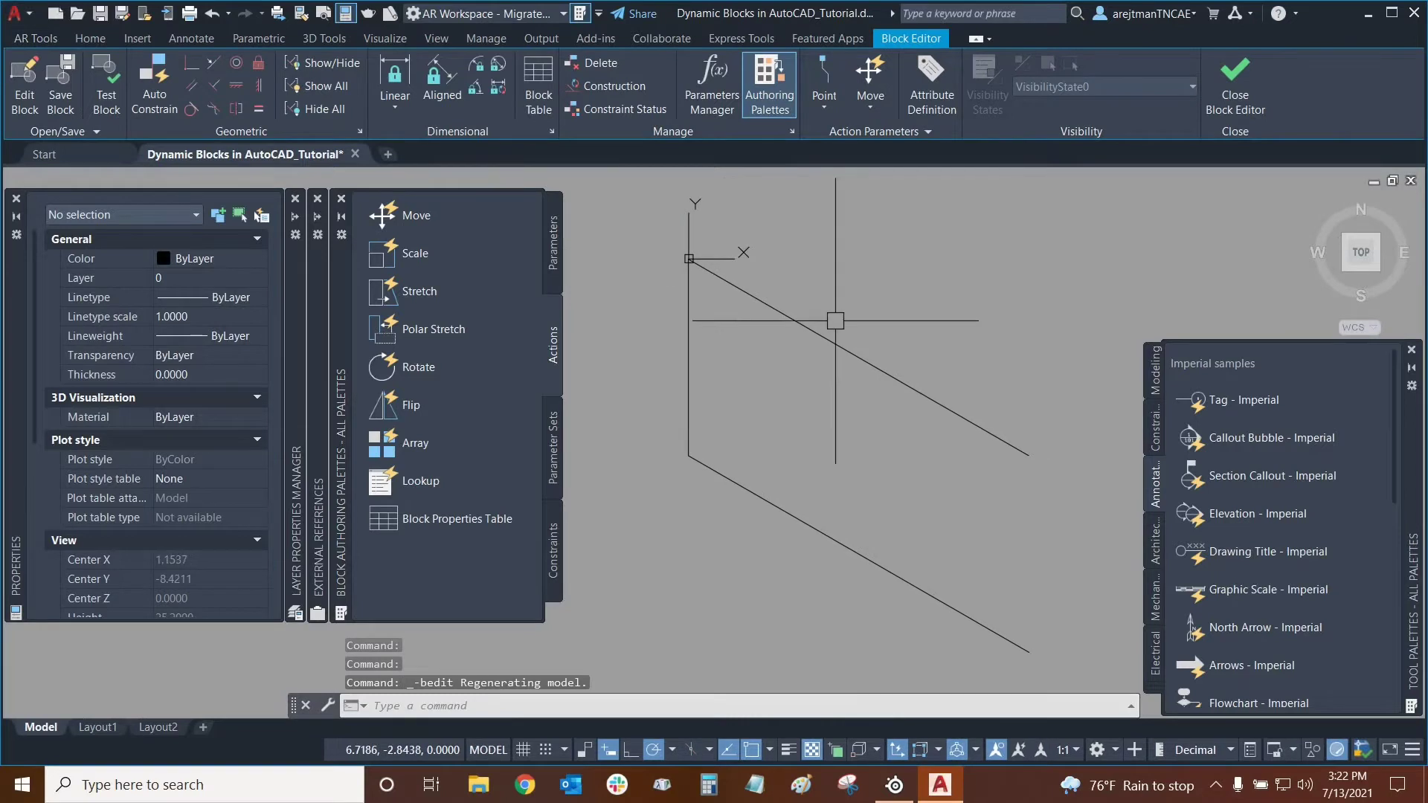
scroll(918, 263, down, 1)
middle_drag(896, 316, 931, 290)
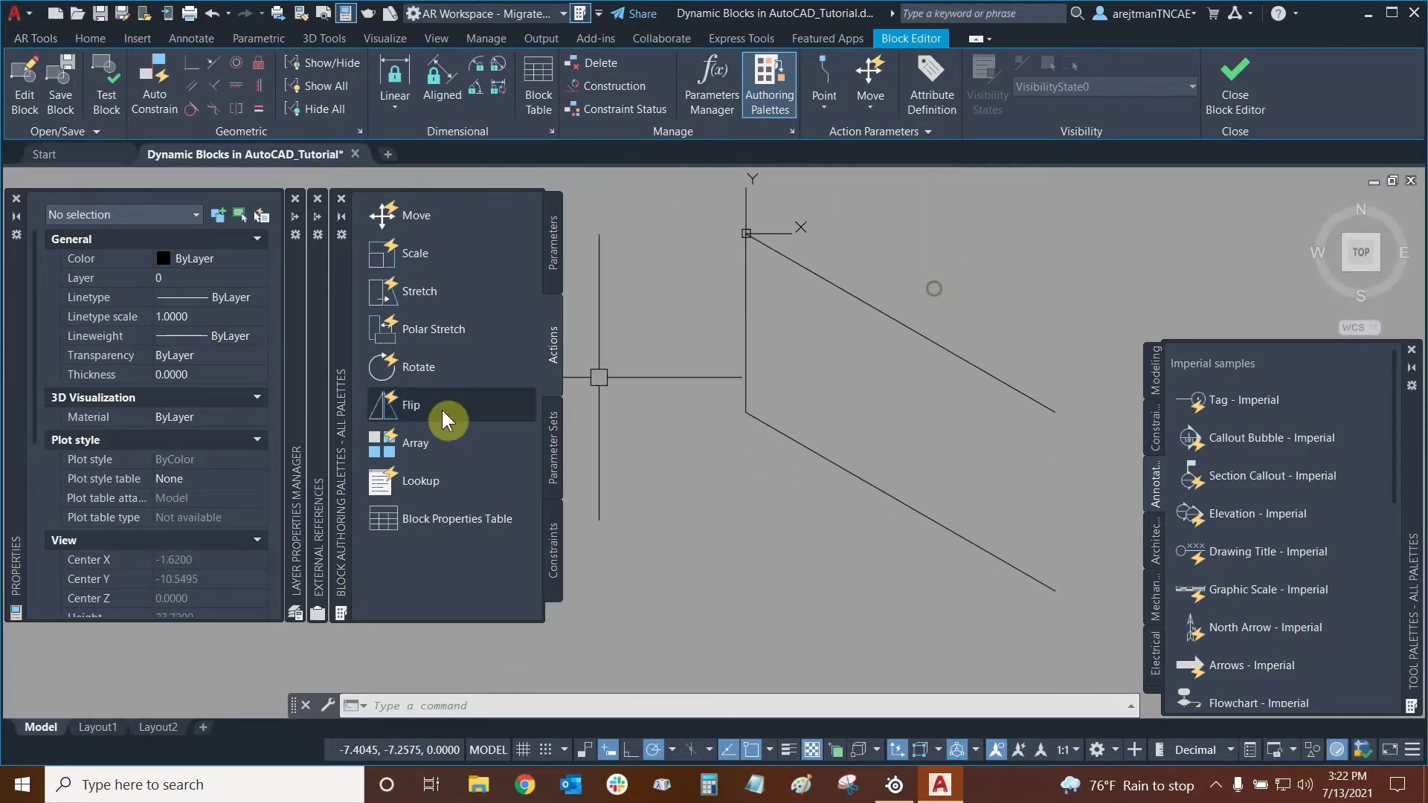
Add linear parameter Distance1 along the block's vertical left edge, with its label on the left.
click(547, 230)
click(414, 253)
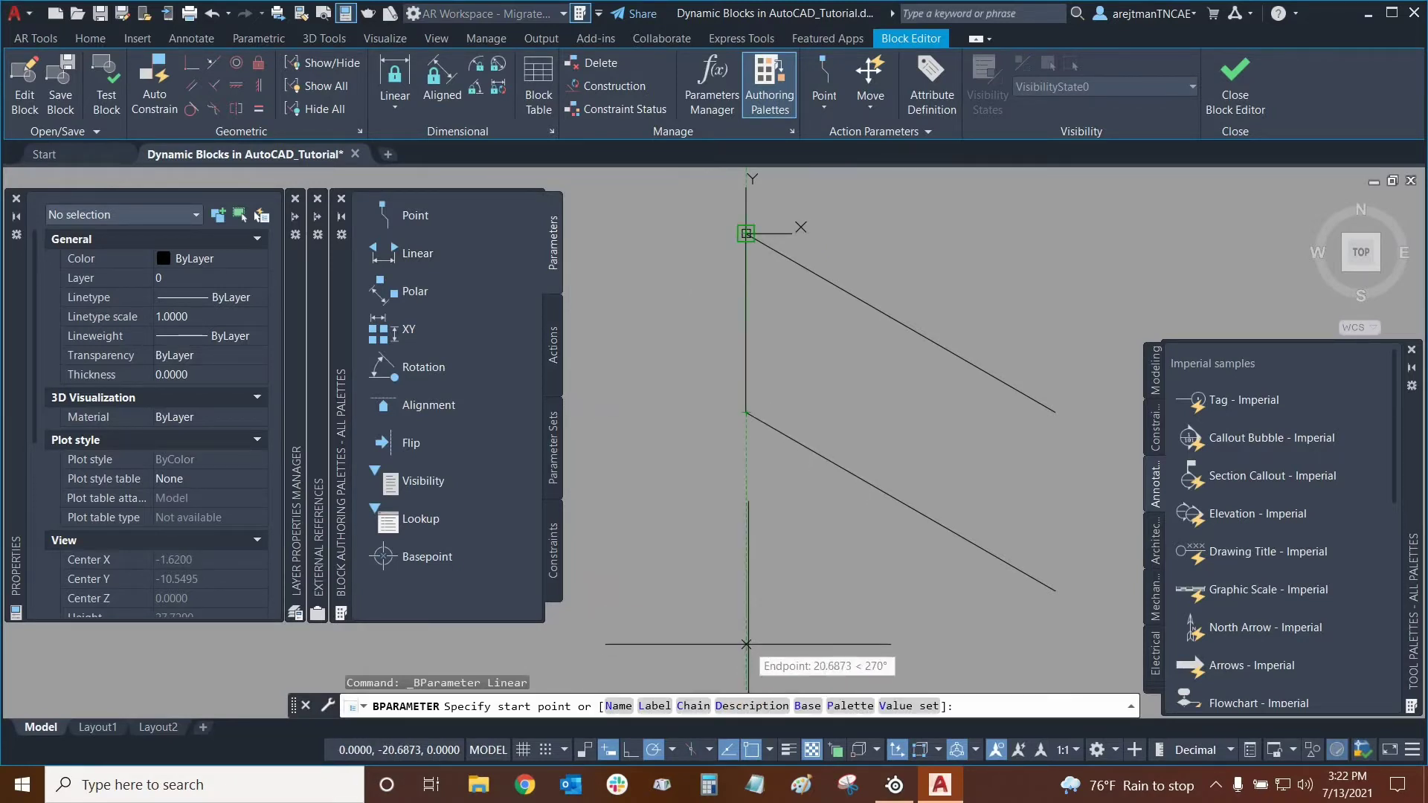
scroll(737, 572, down, 2)
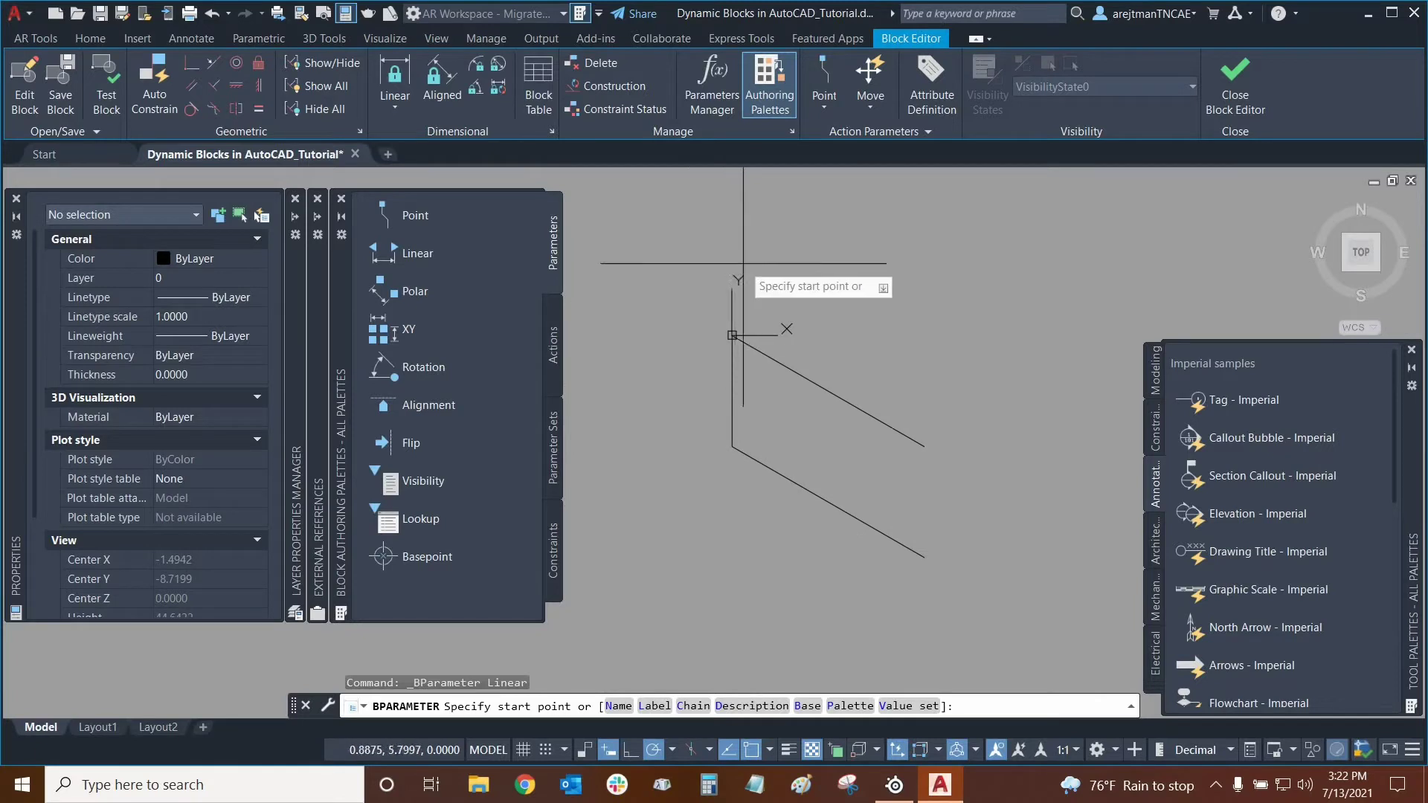
middle_drag(727, 386, 763, 344)
scroll(764, 355, up, 3)
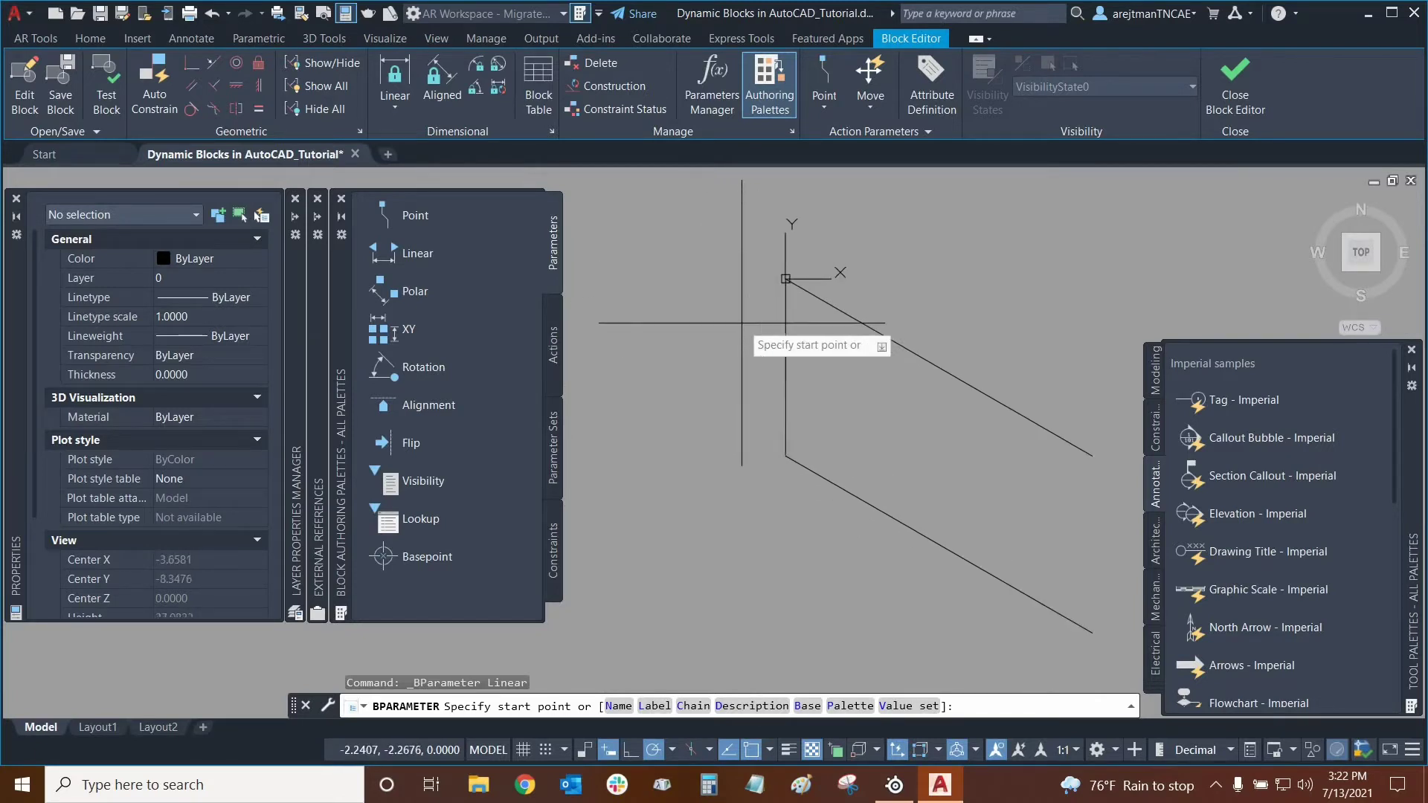
scroll(740, 416, down, 3)
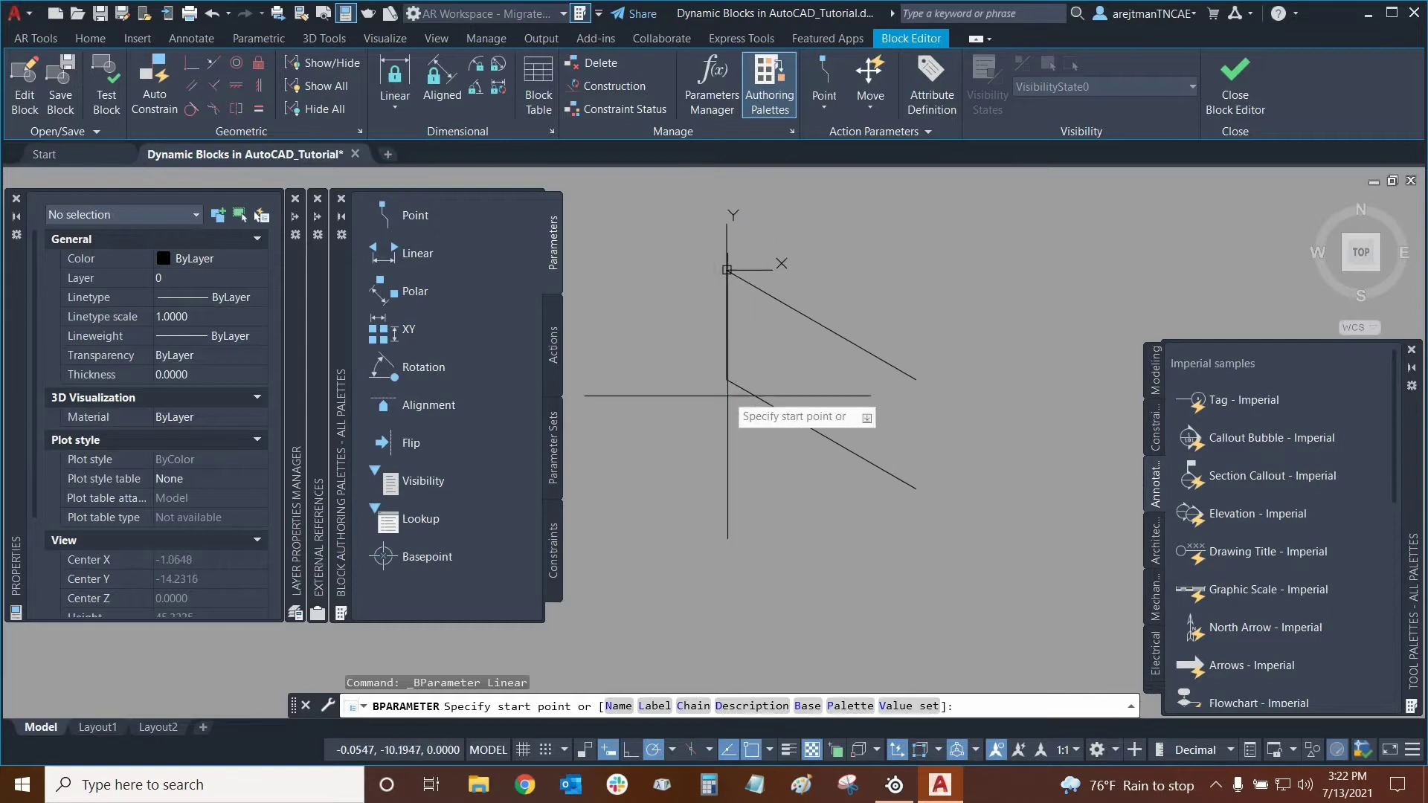
middle_drag(653, 213, 653, 309)
scroll(736, 383, up, 3)
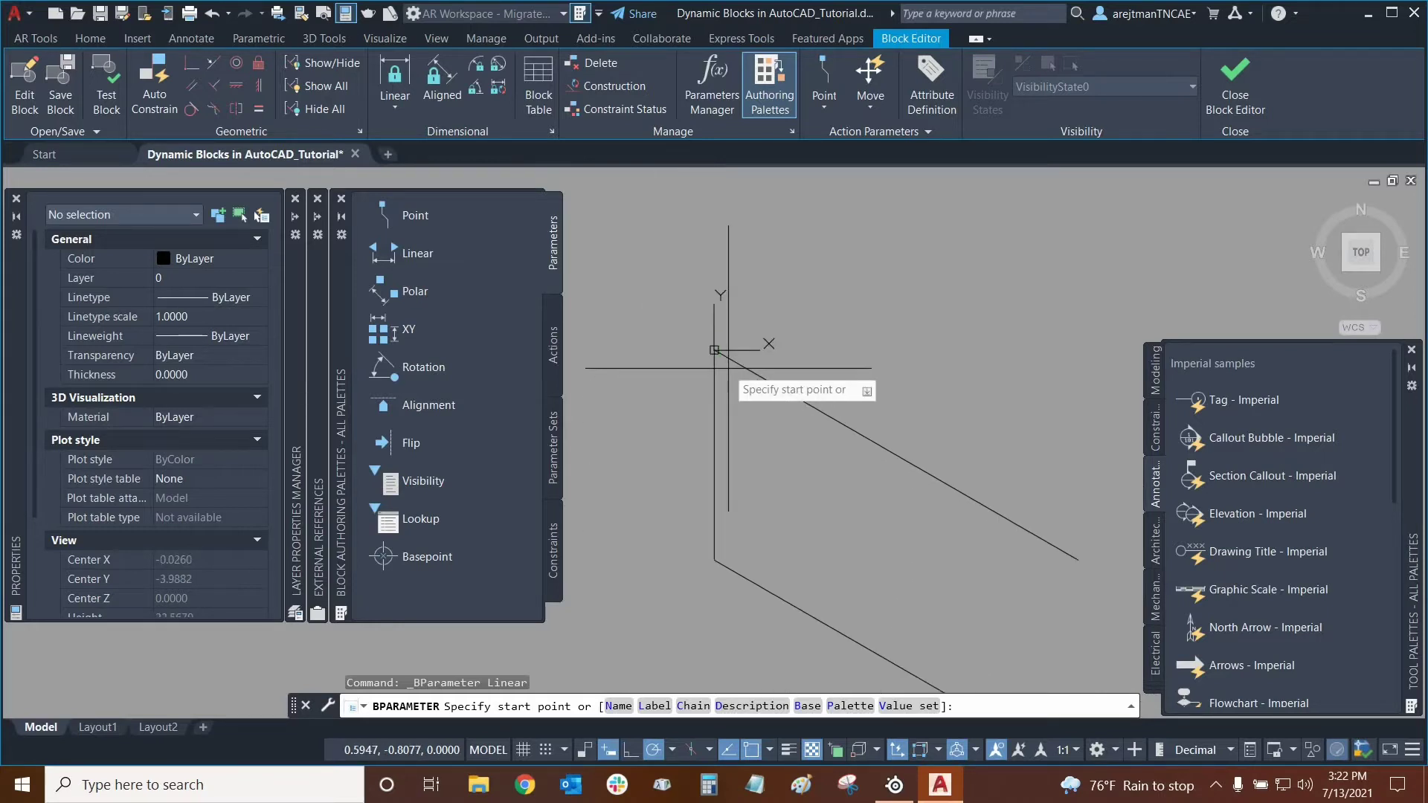
click(714, 349)
middle_drag(714, 349, 823, 220)
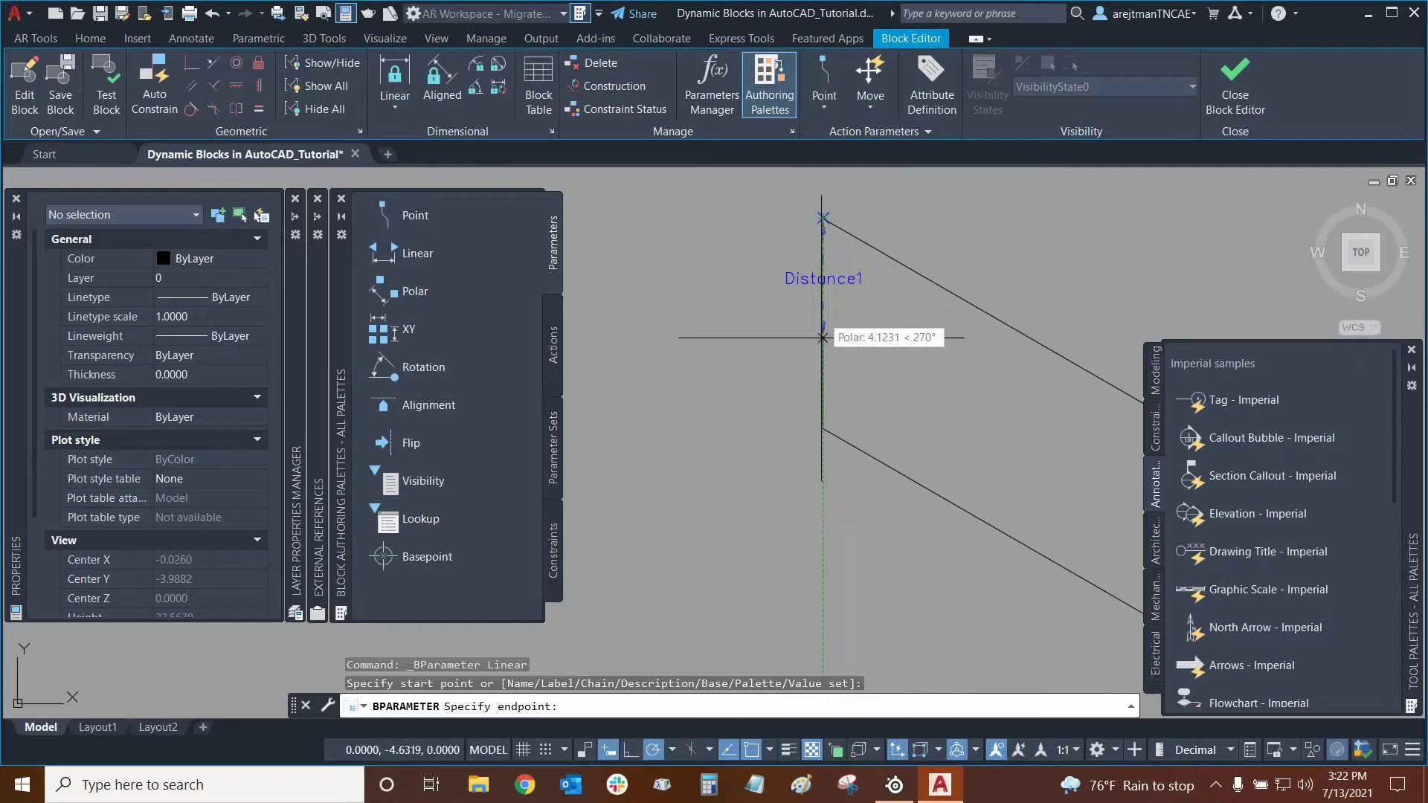
click(823, 420)
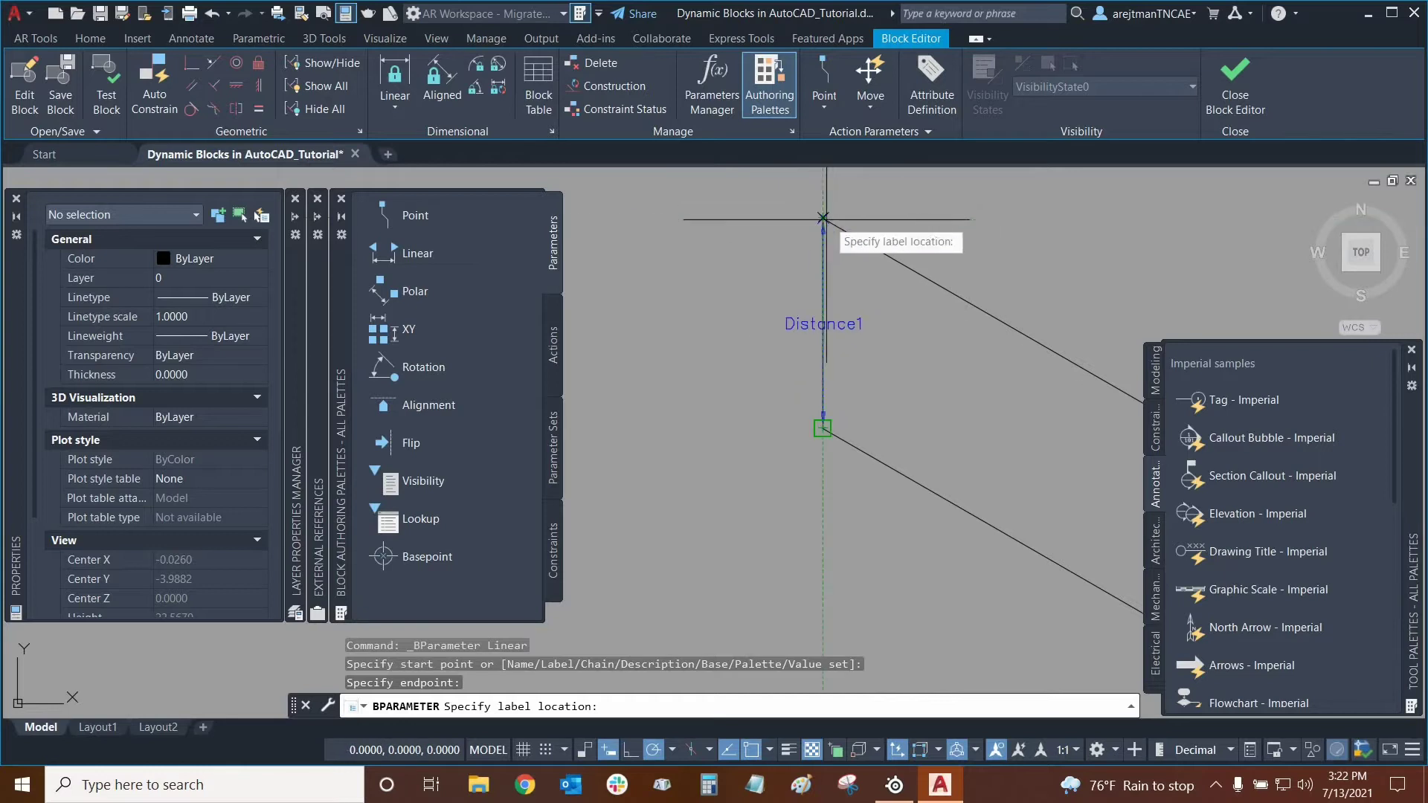
click(730, 238)
middle_drag(1004, 242, 983, 254)
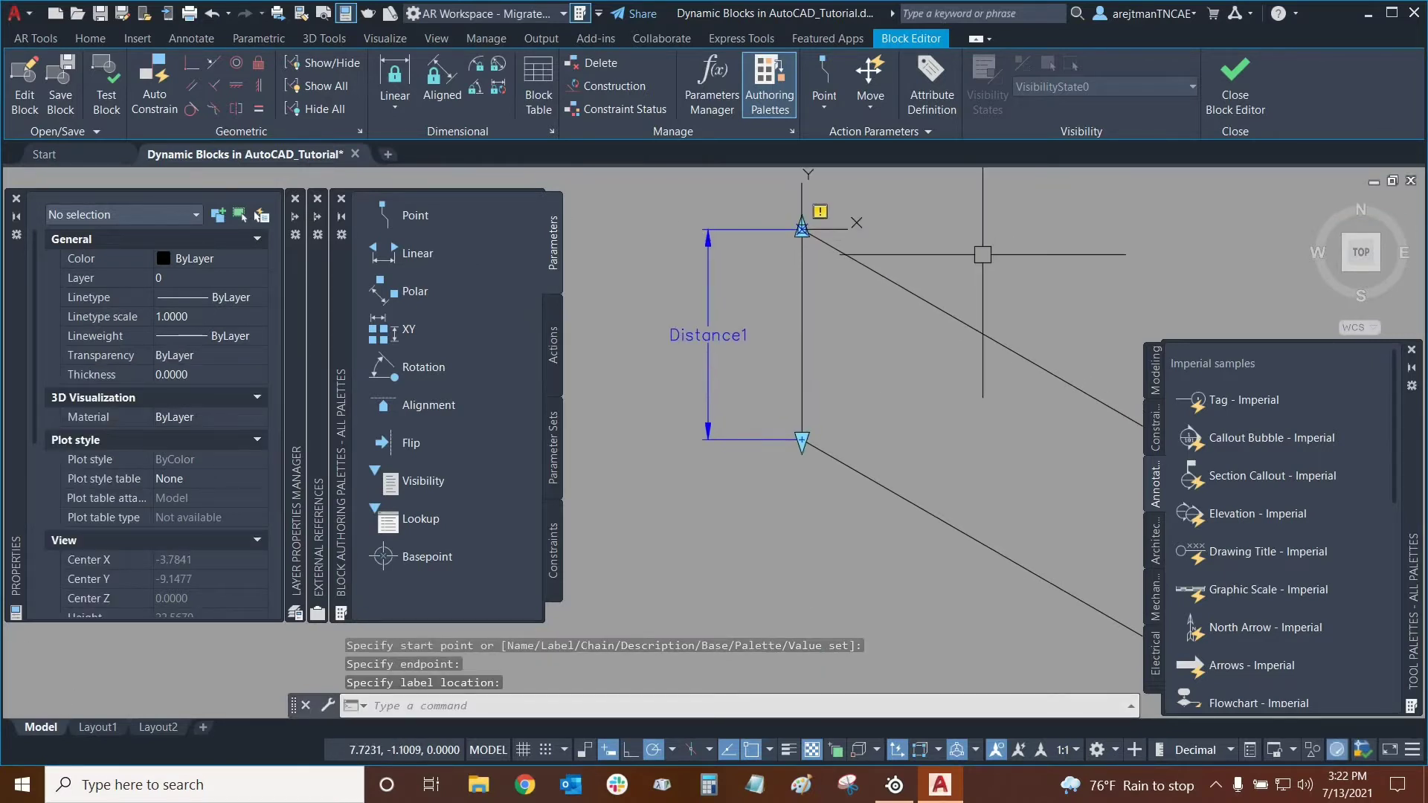
Add an Array action on Distance1 and select the parking-space lines to repeat.
click(550, 364)
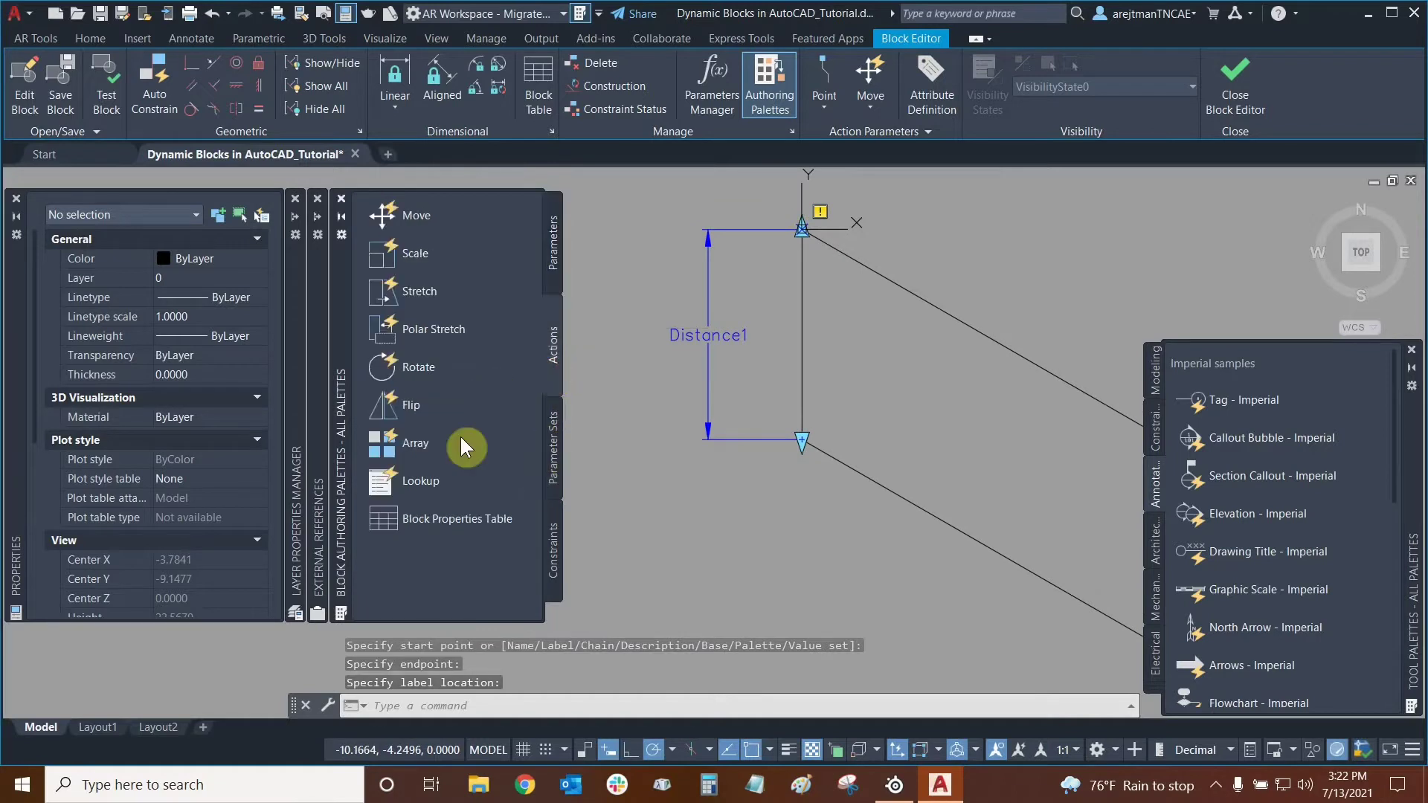
click(411, 447)
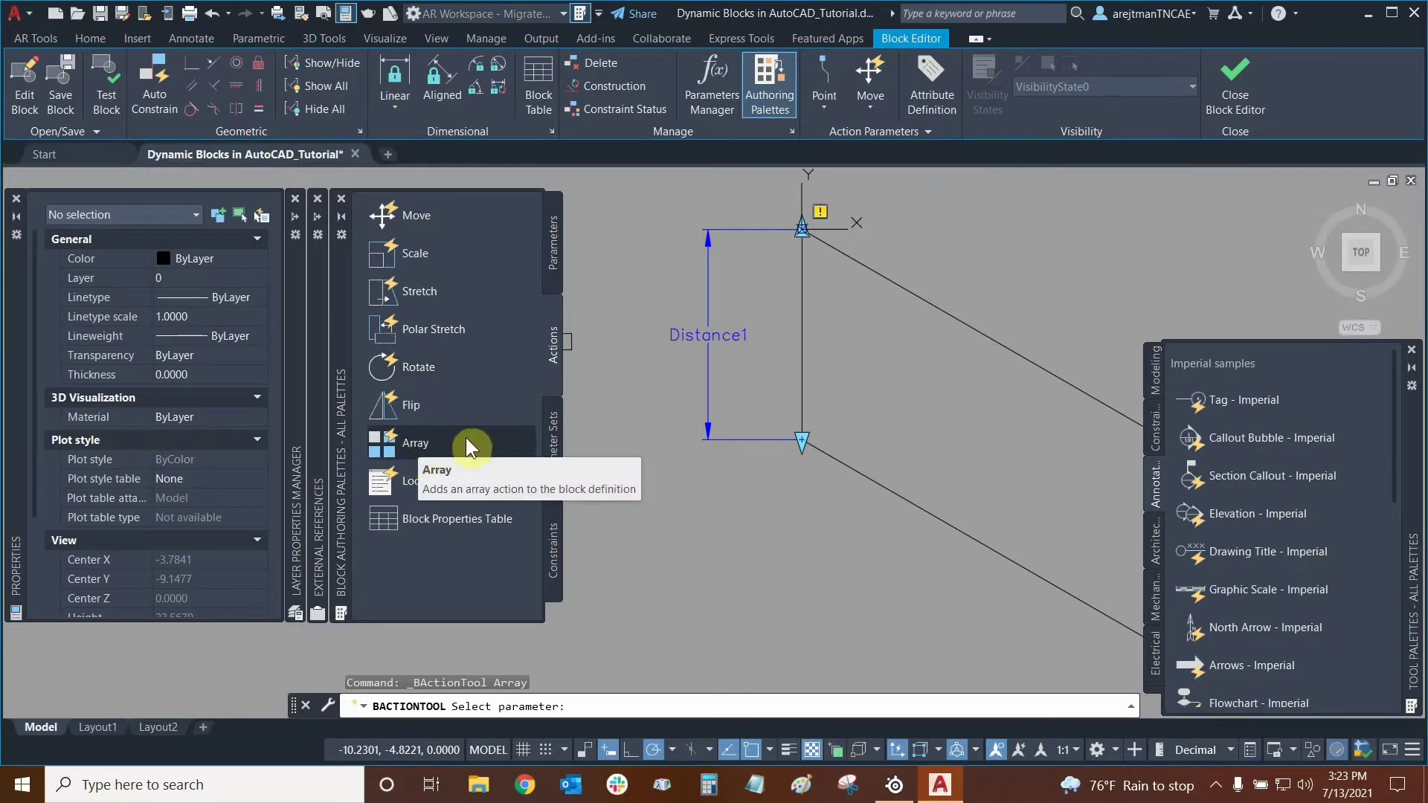
click(710, 297)
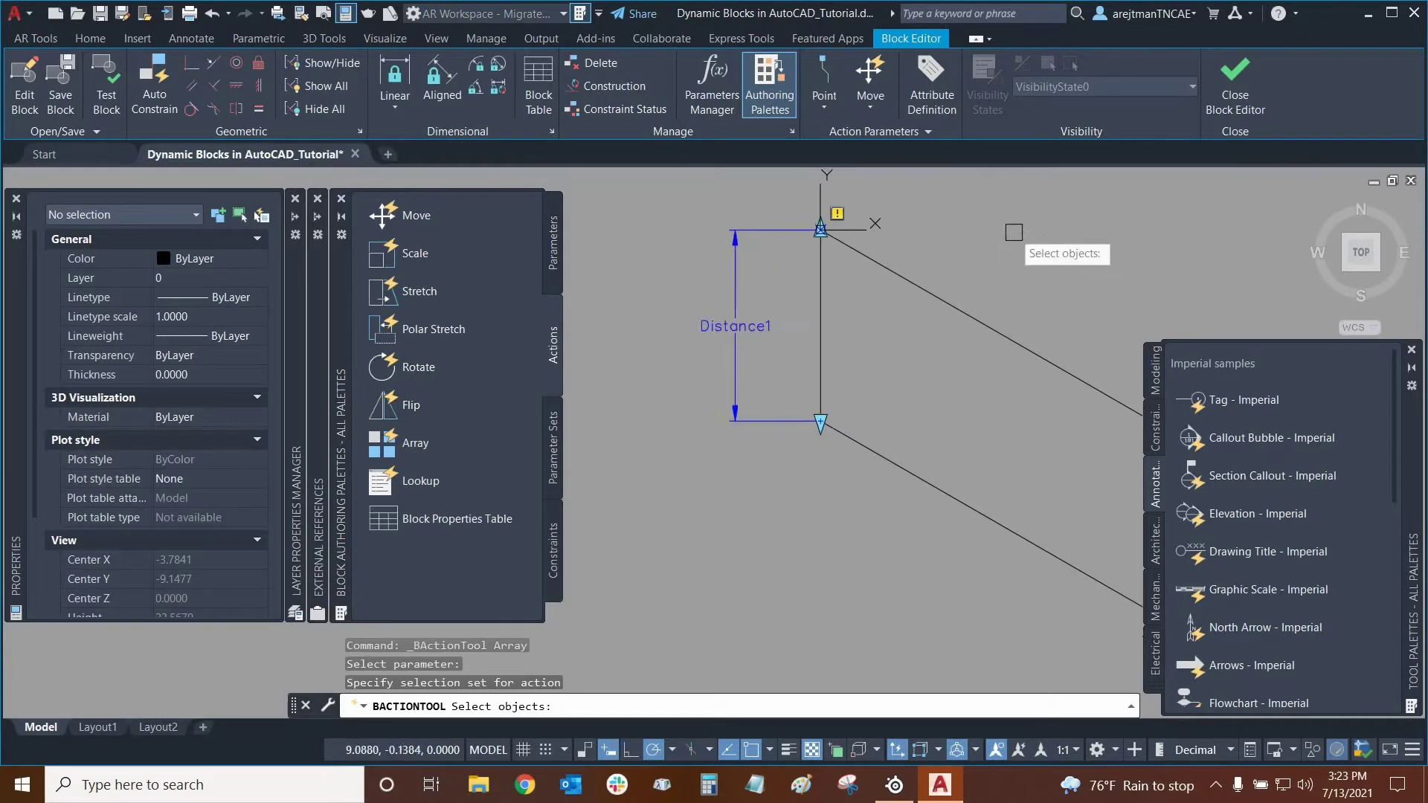
scroll(1042, 233, down, 2)
middle_drag(1042, 232, 813, 255)
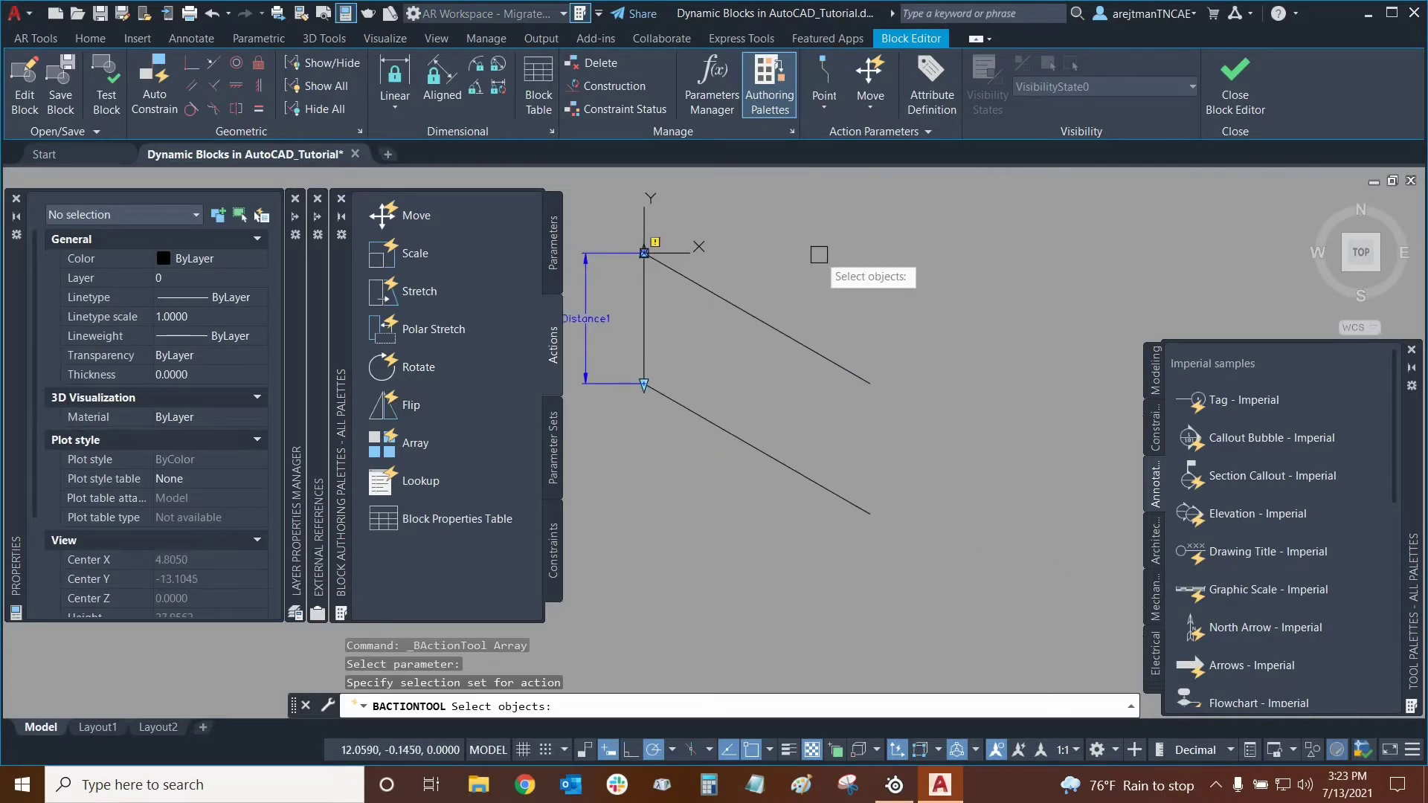
click(769, 316)
scroll(848, 222, up, 2)
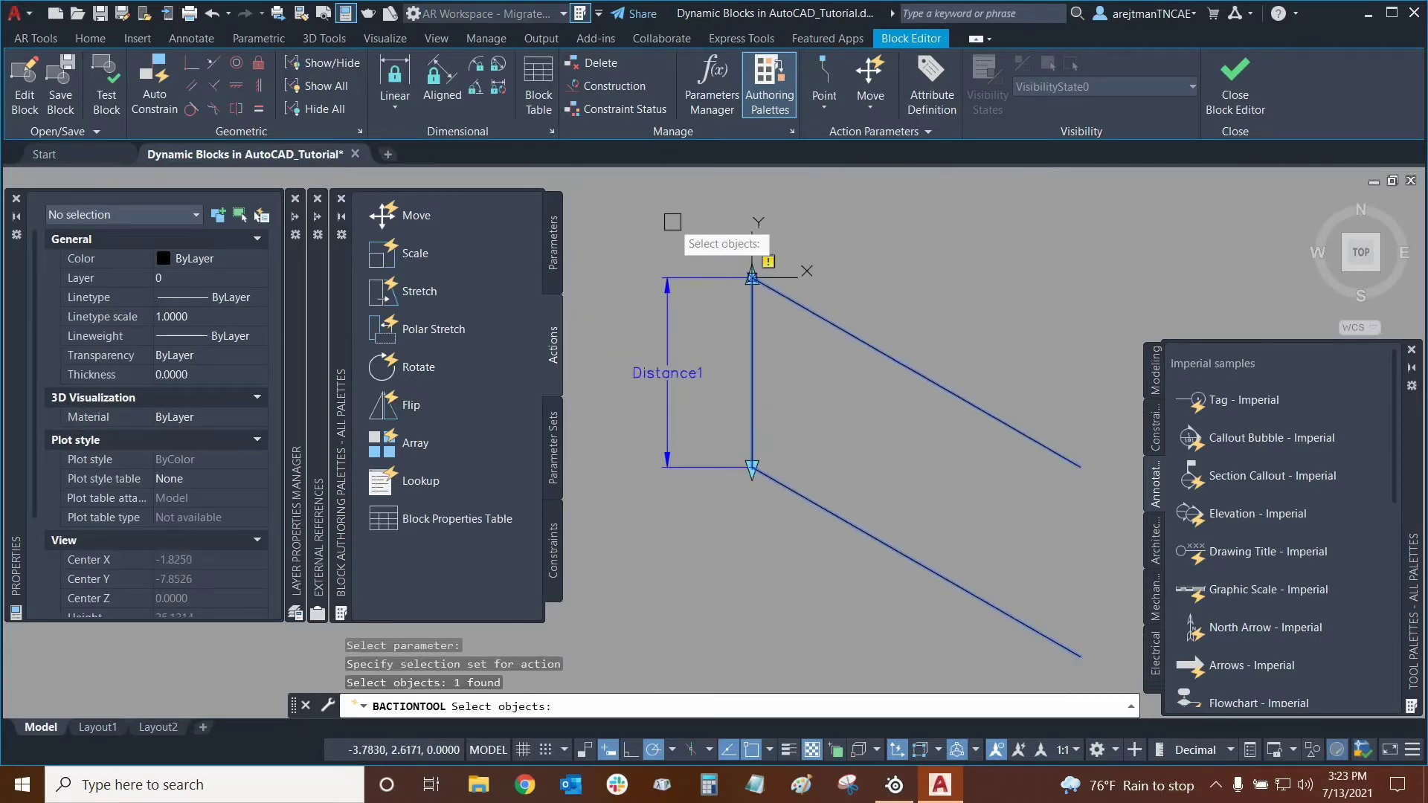
key(Return)
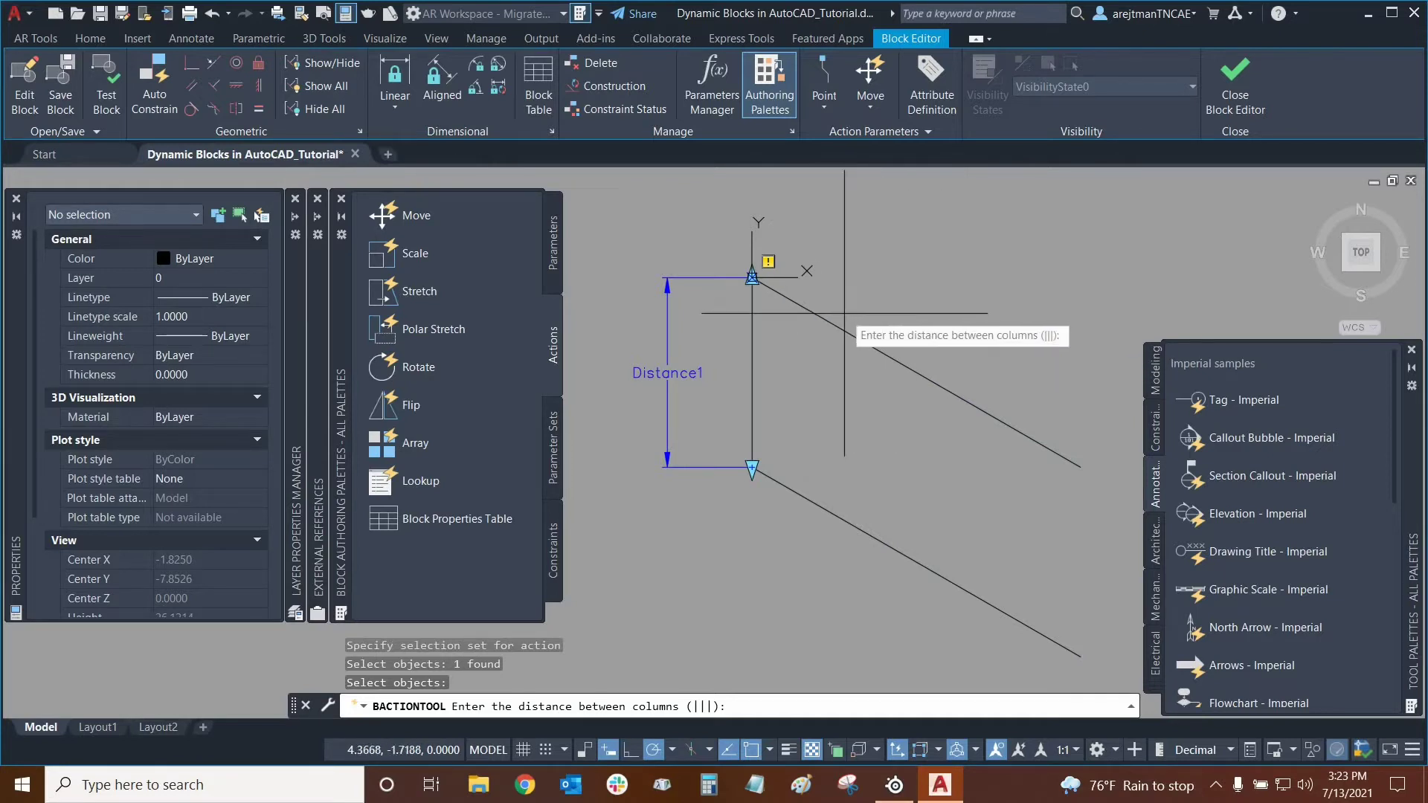
Set the array's column spacing to 9 units.
scroll(763, 268, down, 2)
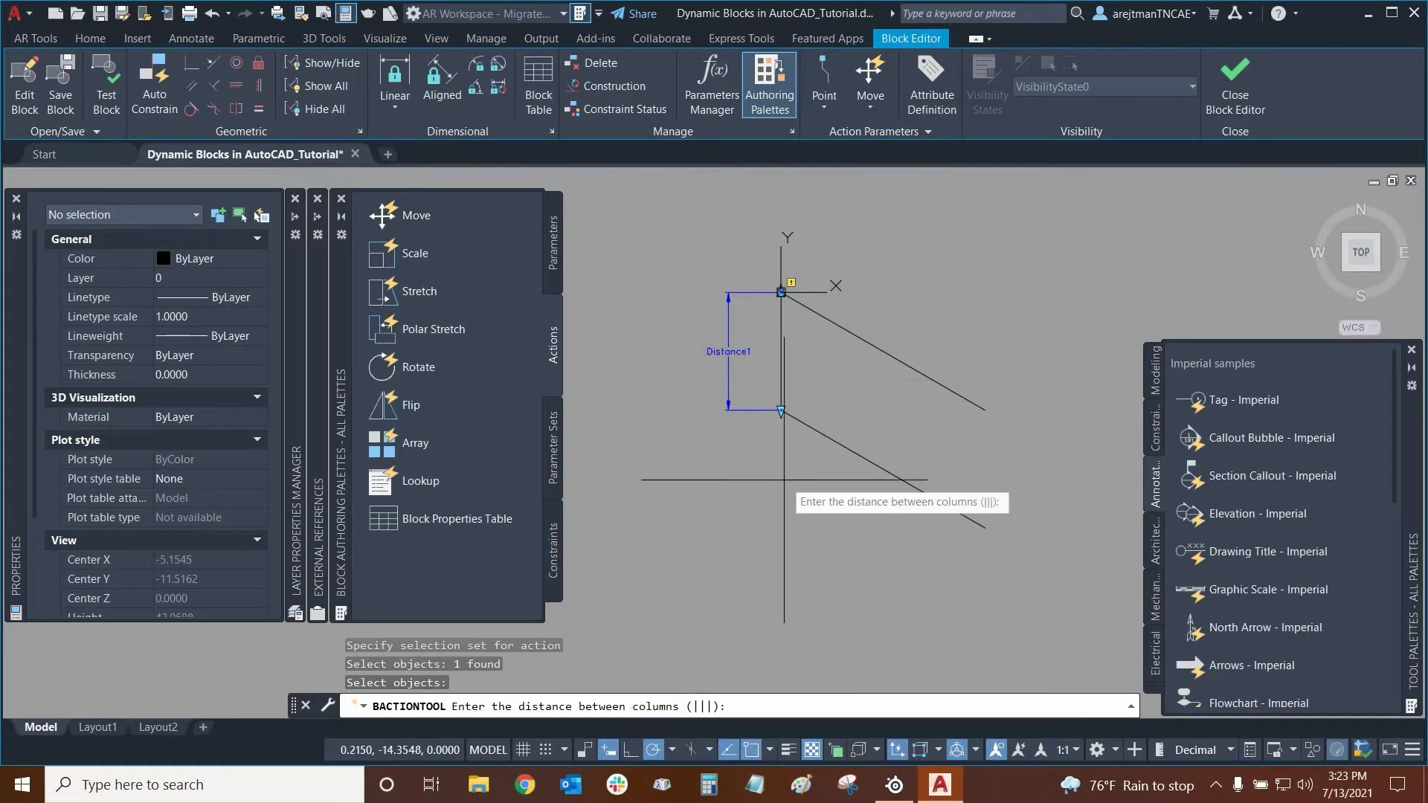
scroll(783, 480, up, 1)
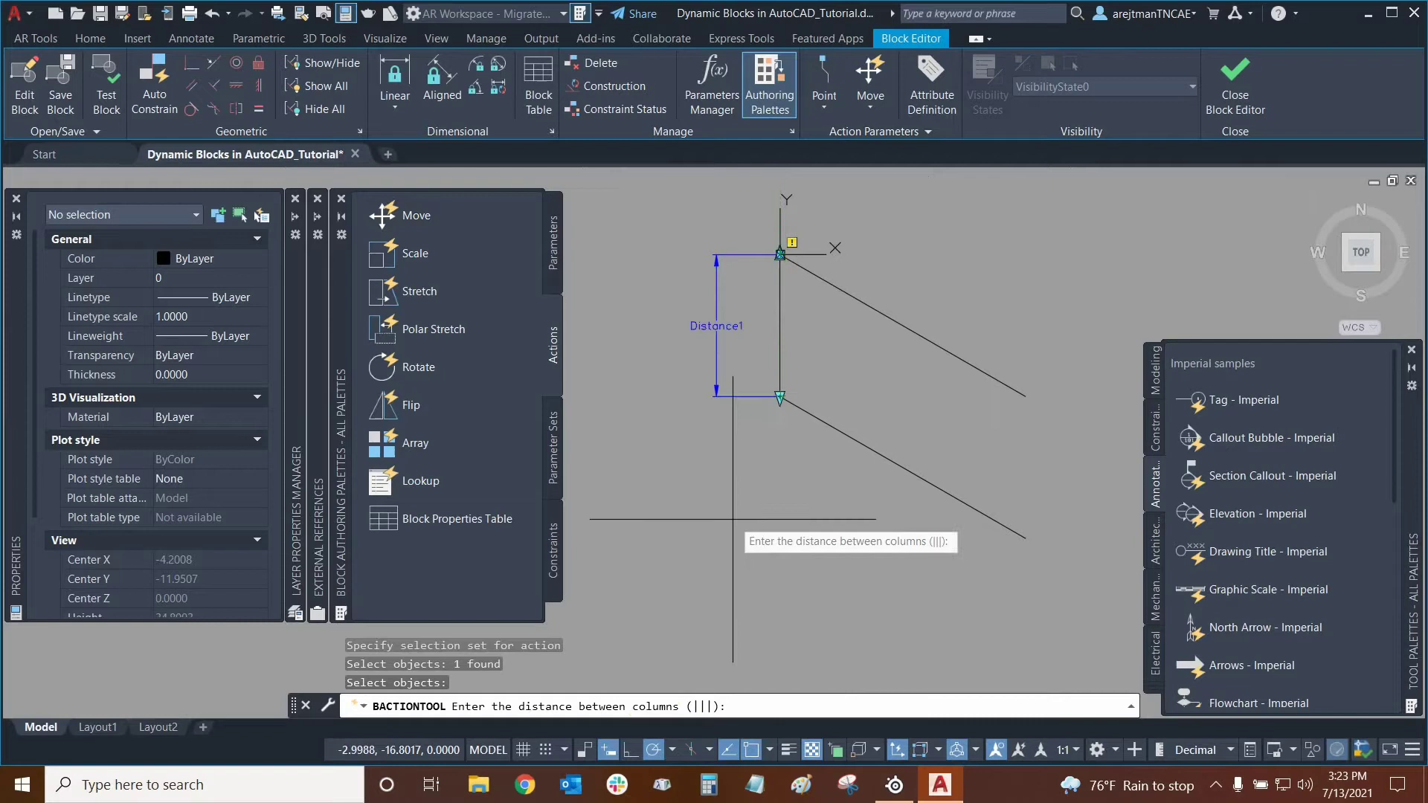
key(Return)
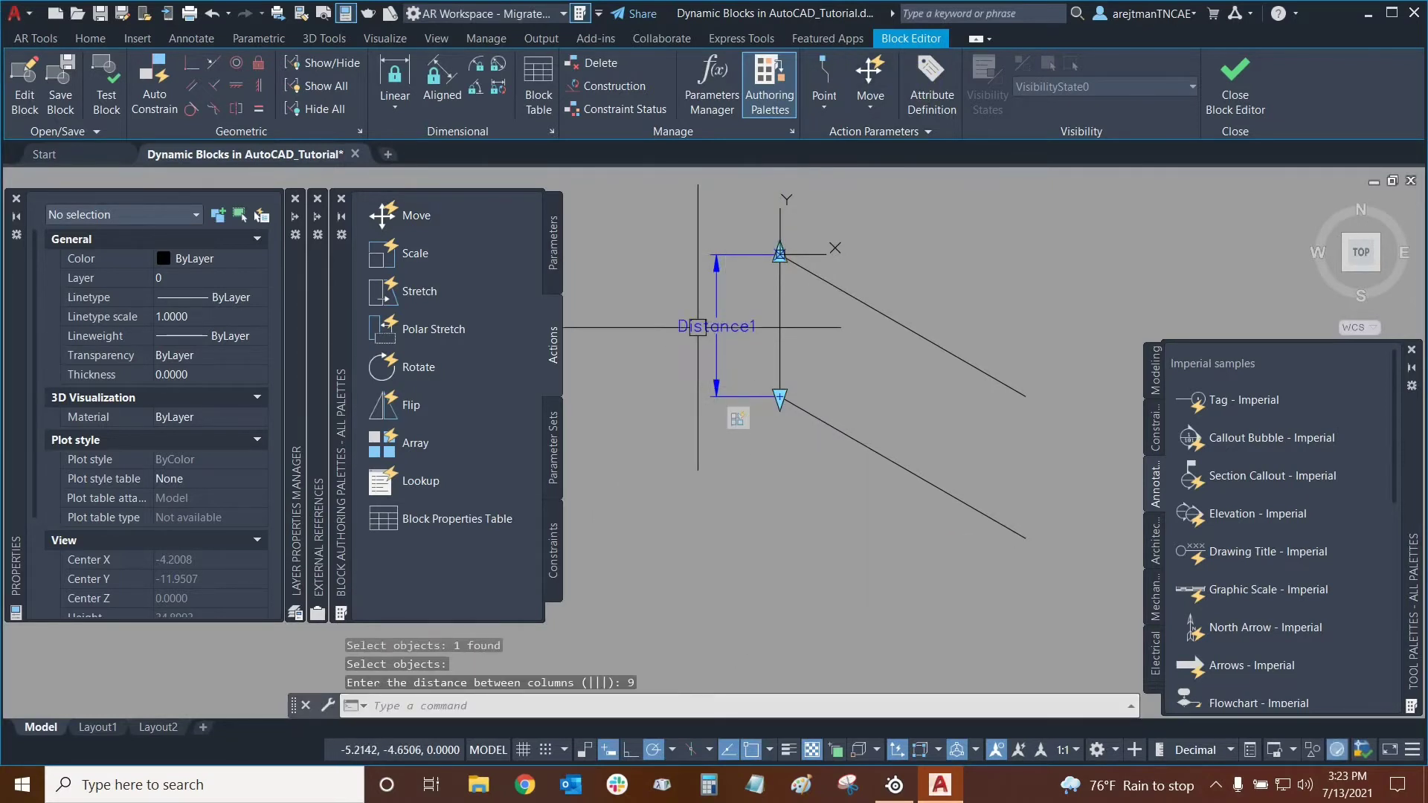
scroll(735, 268, up, 2)
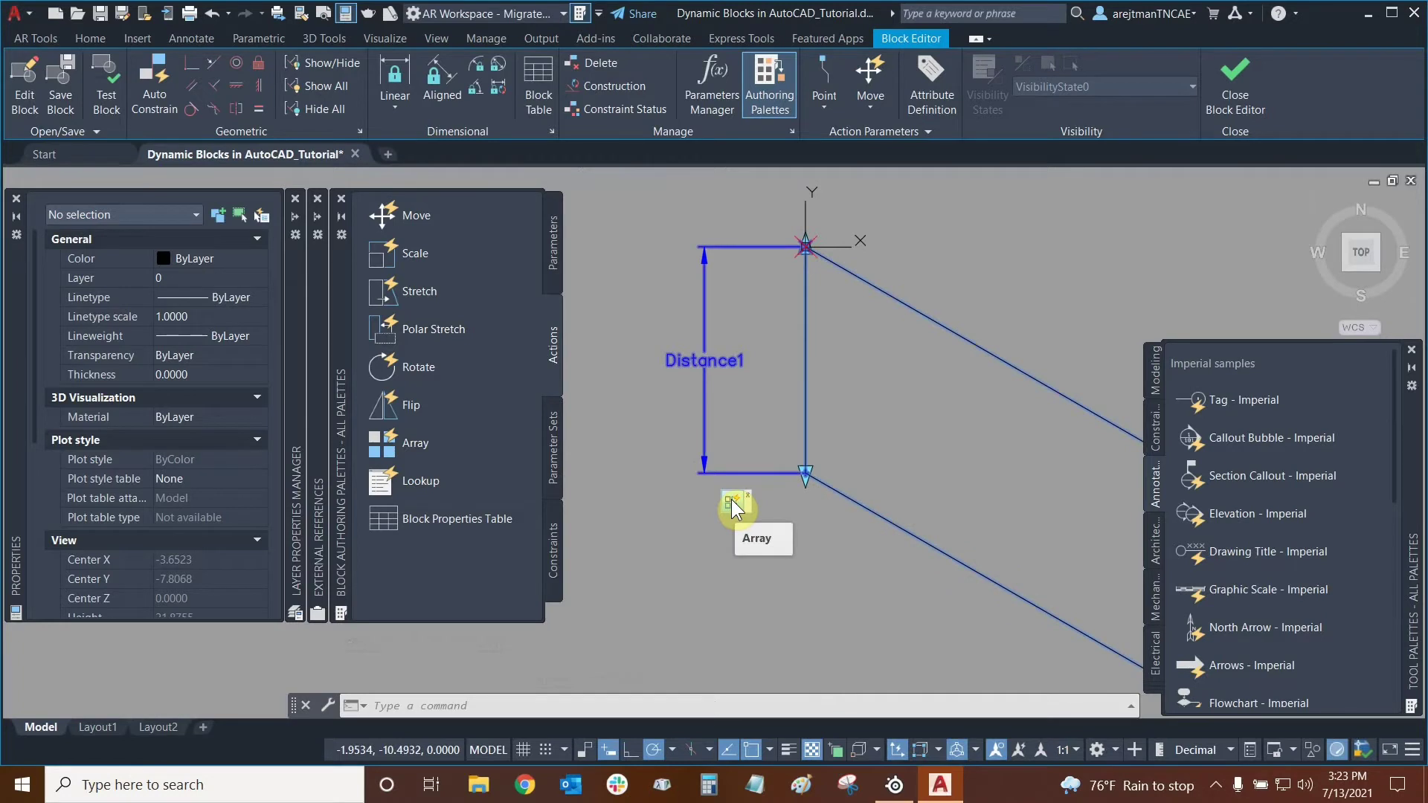
middle_drag(790, 326, 676, 334)
scroll(828, 291, down, 3)
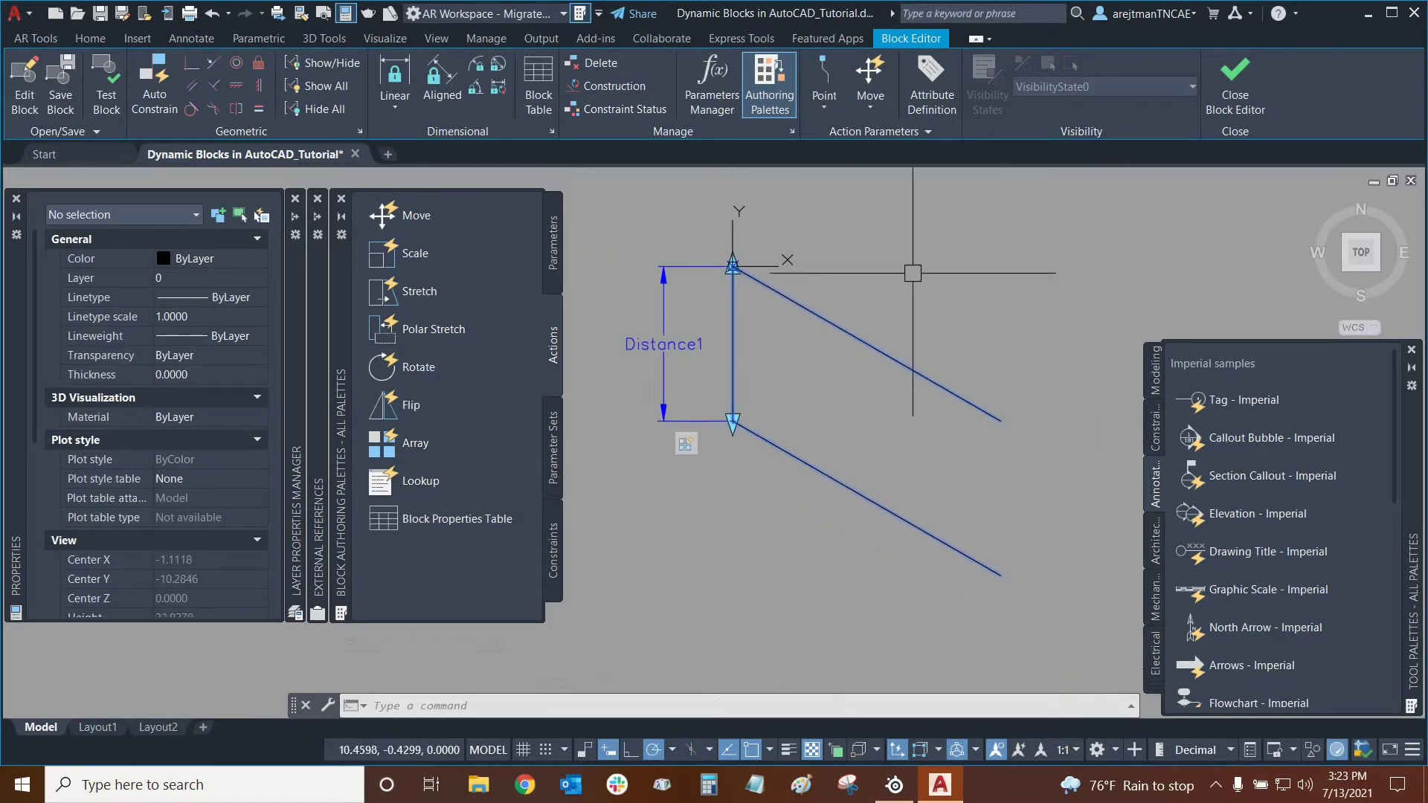
In Test Block, stretch the block's lower grip downward to add parking spaces.
click(106, 99)
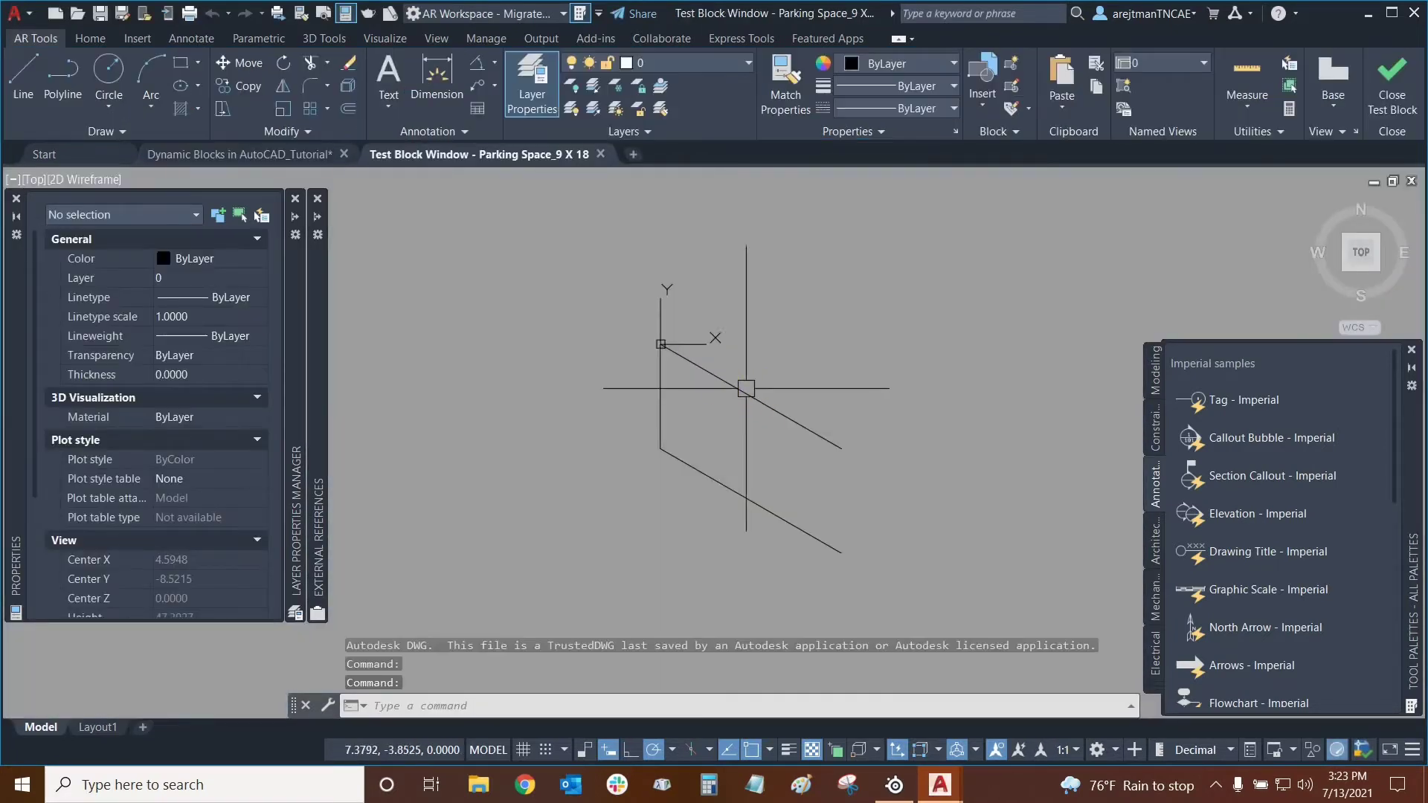
click(747, 387)
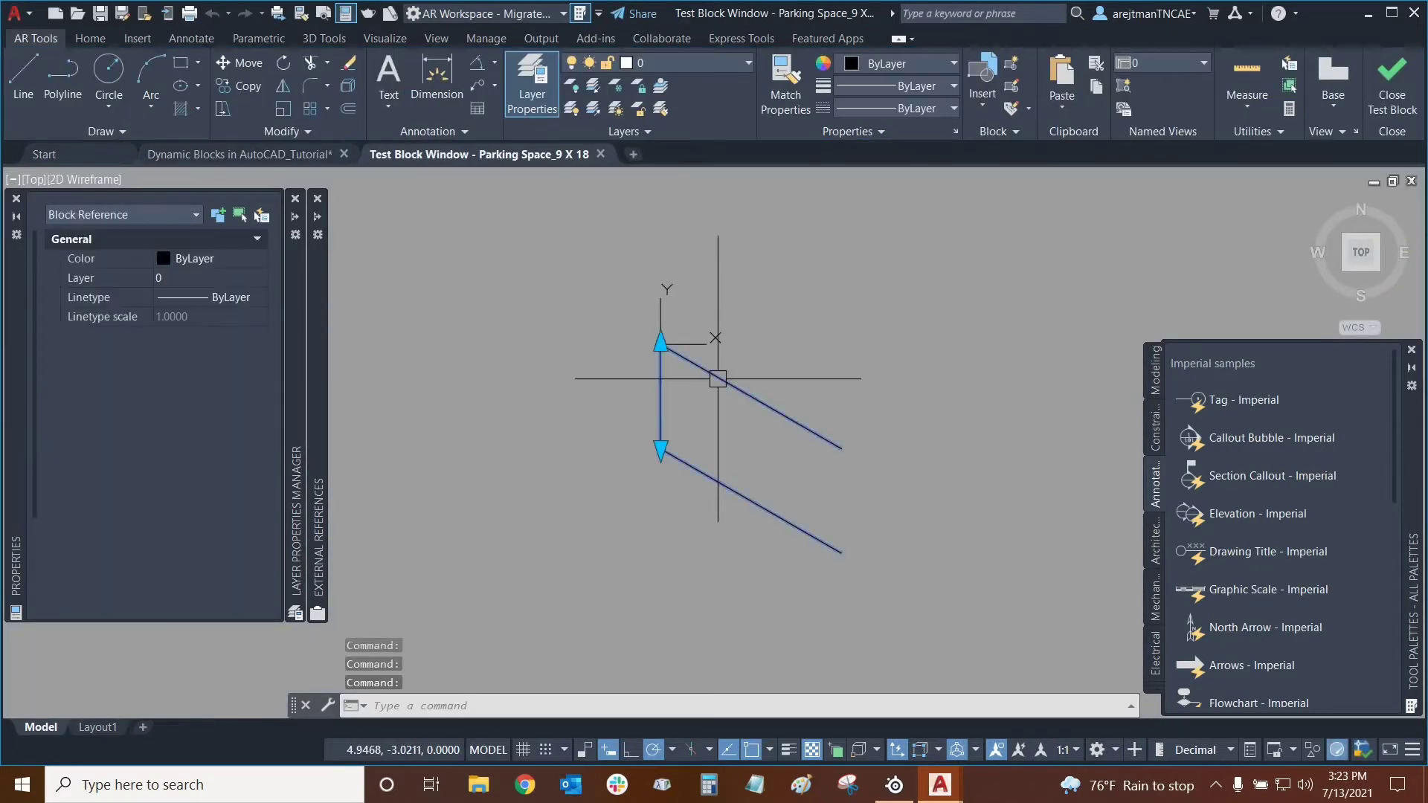
middle_drag(758, 318, 815, 302)
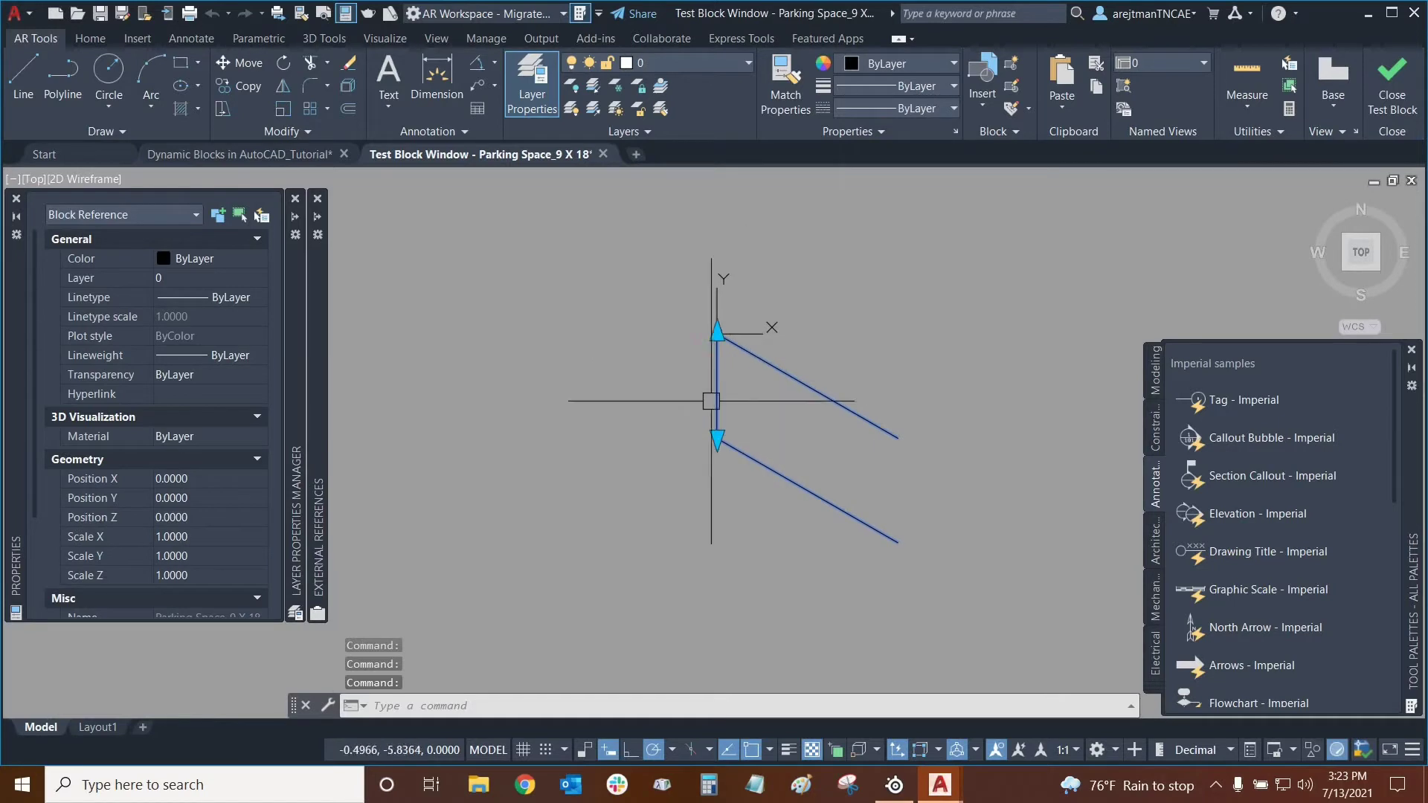
click(717, 437)
scroll(717, 437, down, 4)
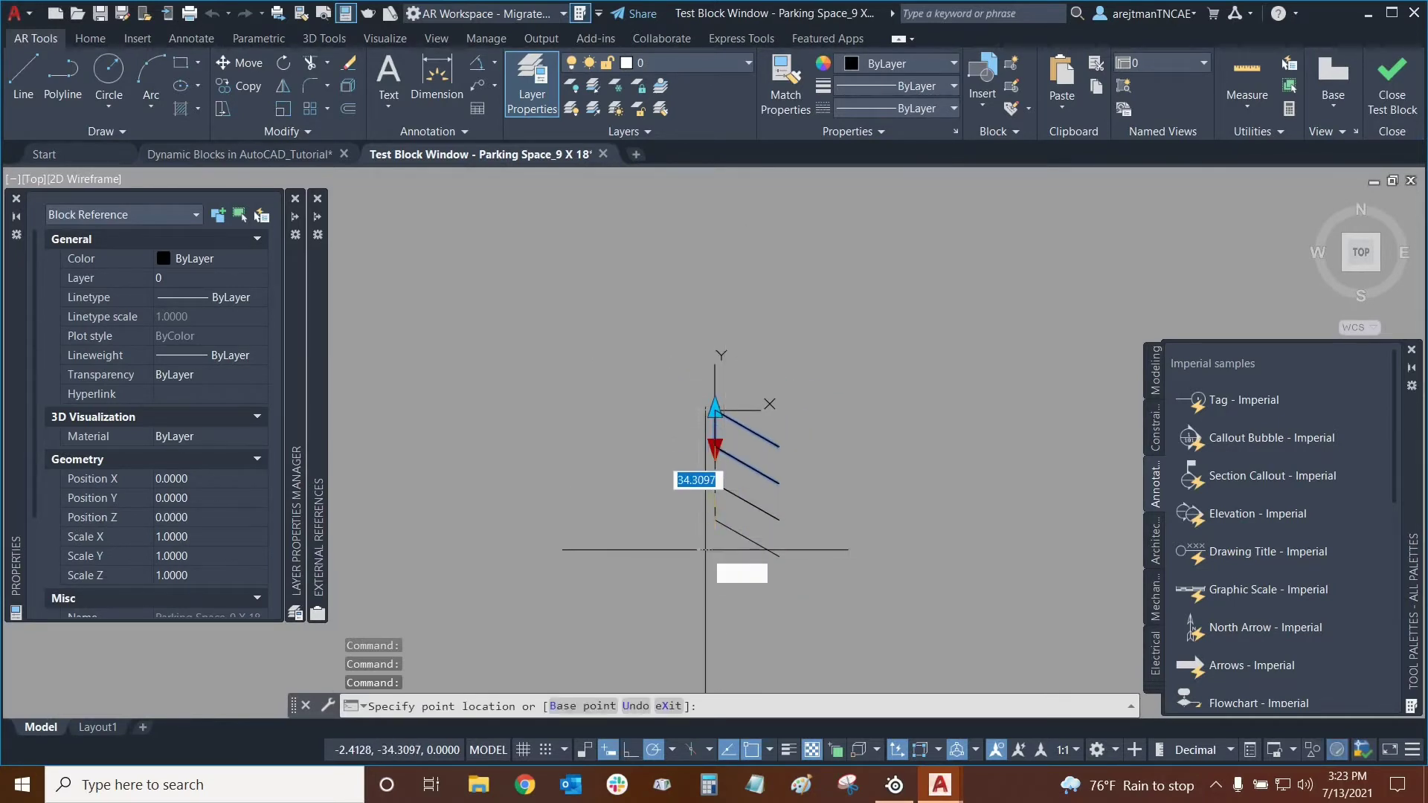
scroll(727, 396, down, 2)
scroll(727, 446, up, 2)
click(727, 530)
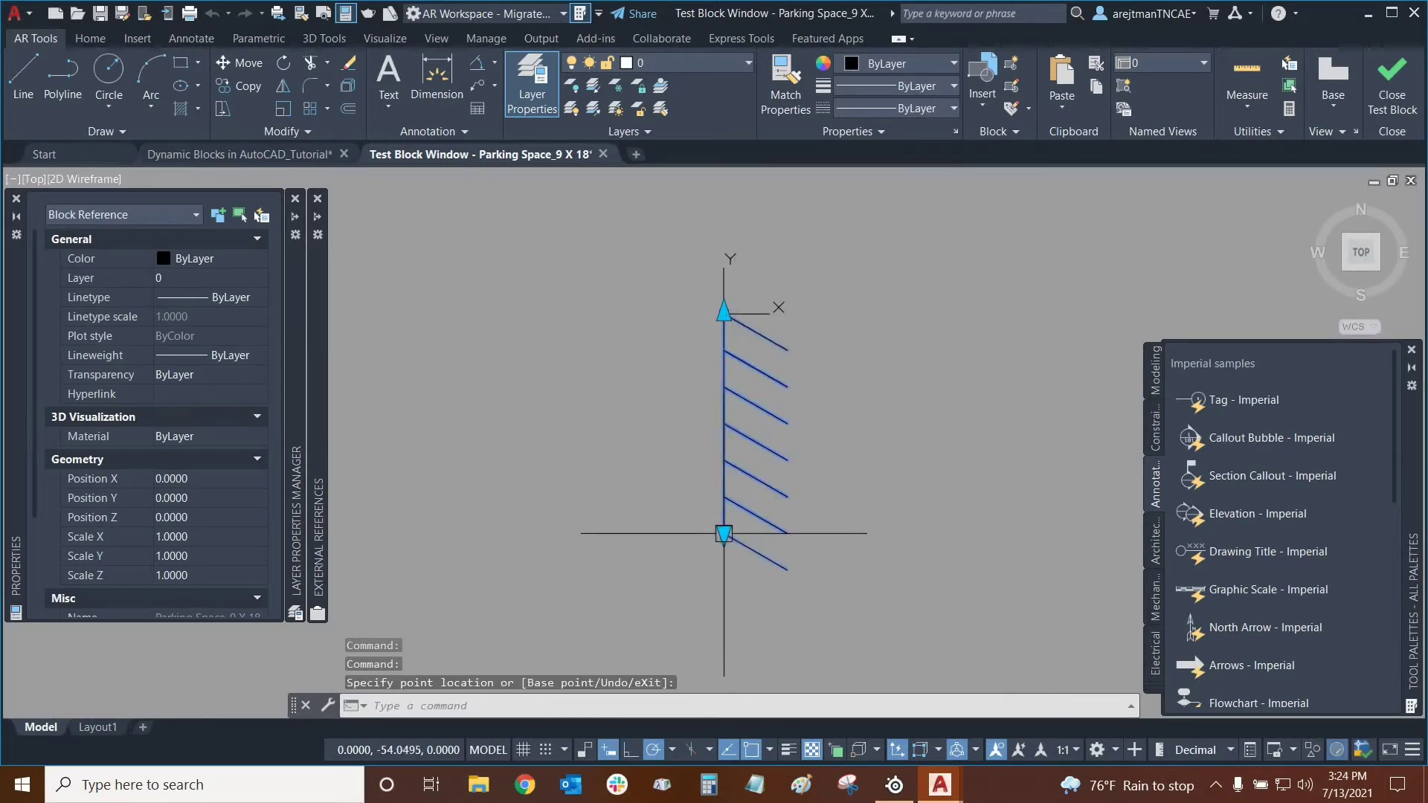
middle_drag(668, 289, 670, 376)
Stretch the row upward and further downward, then close the test window.
click(730, 395)
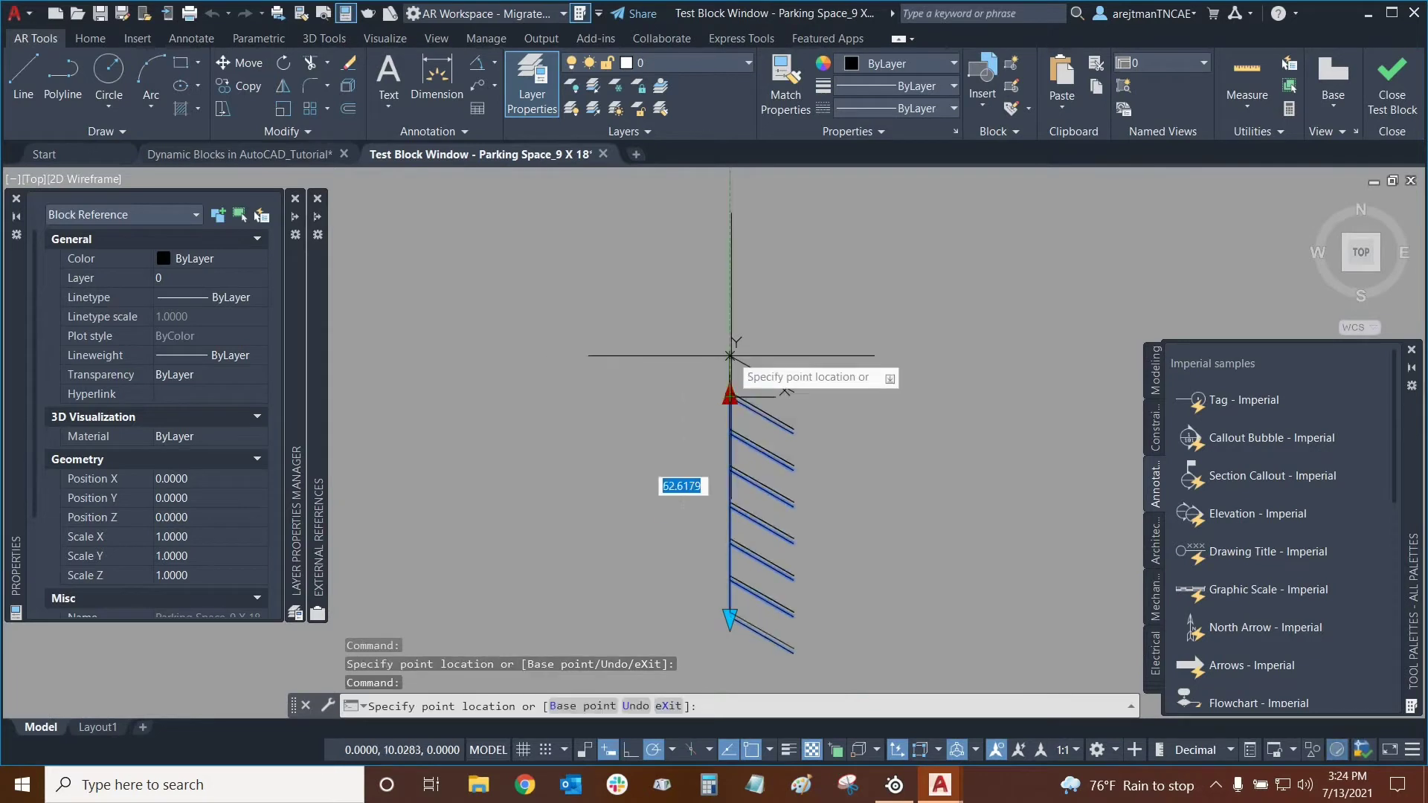
click(729, 229)
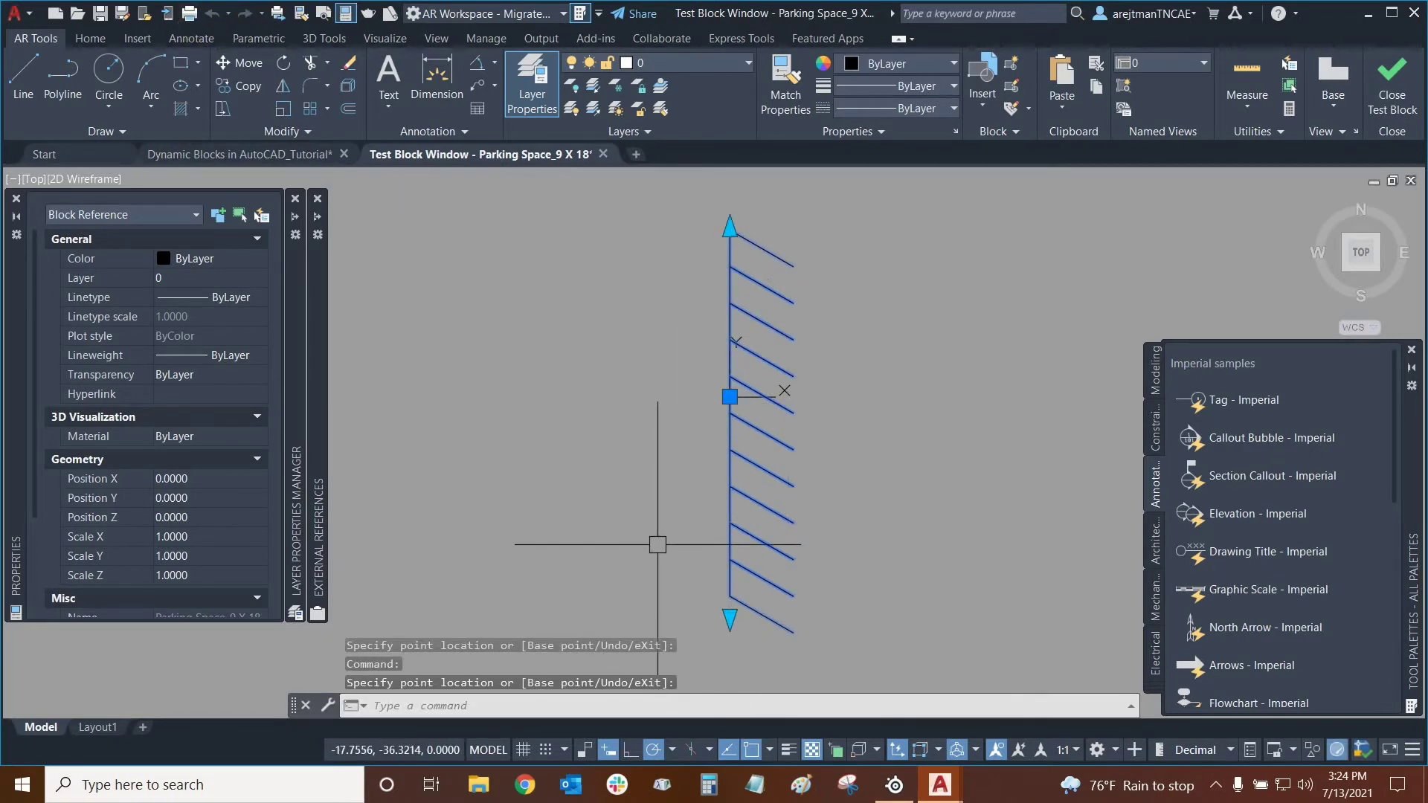
scroll(698, 514, up, 3)
click(709, 513)
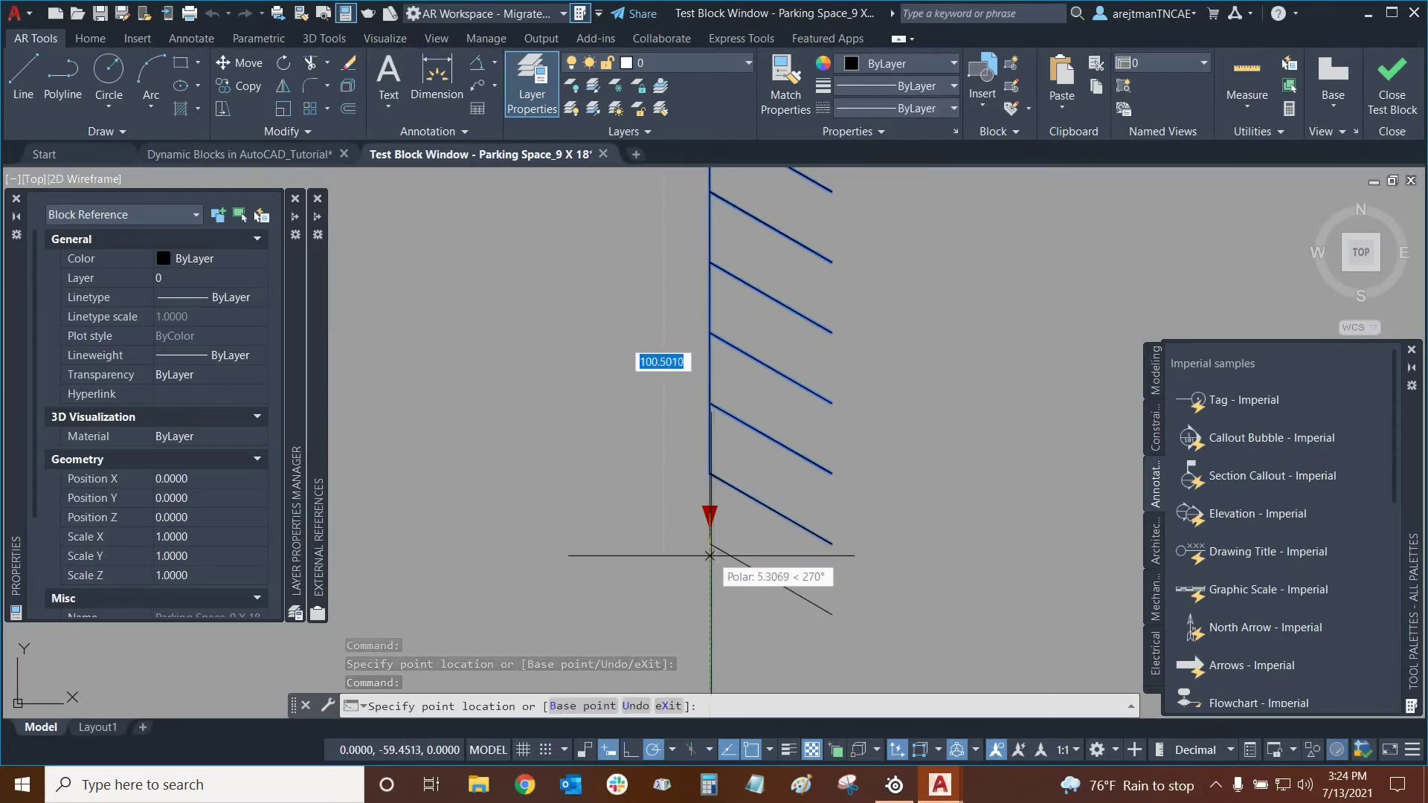
click(709, 577)
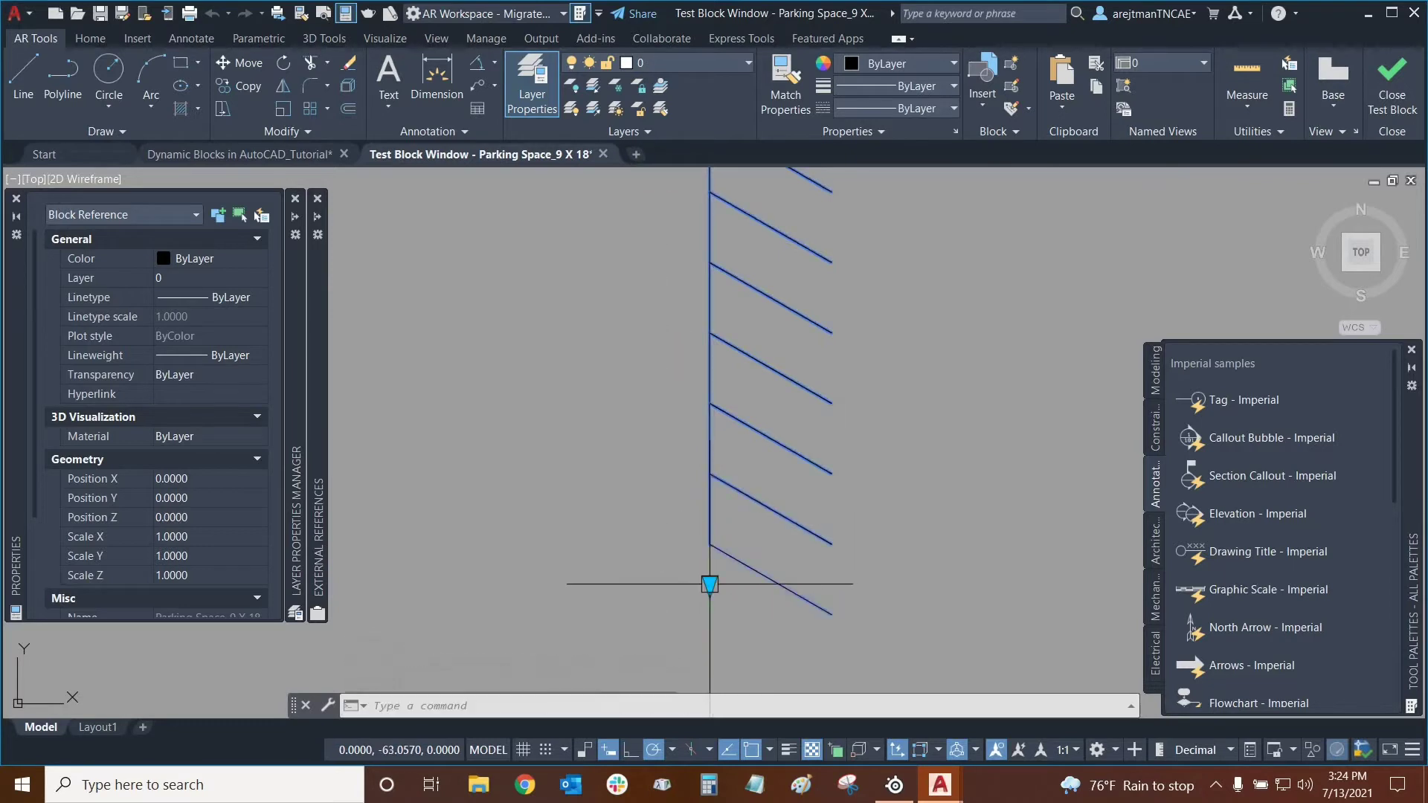
scroll(711, 600, up, 2)
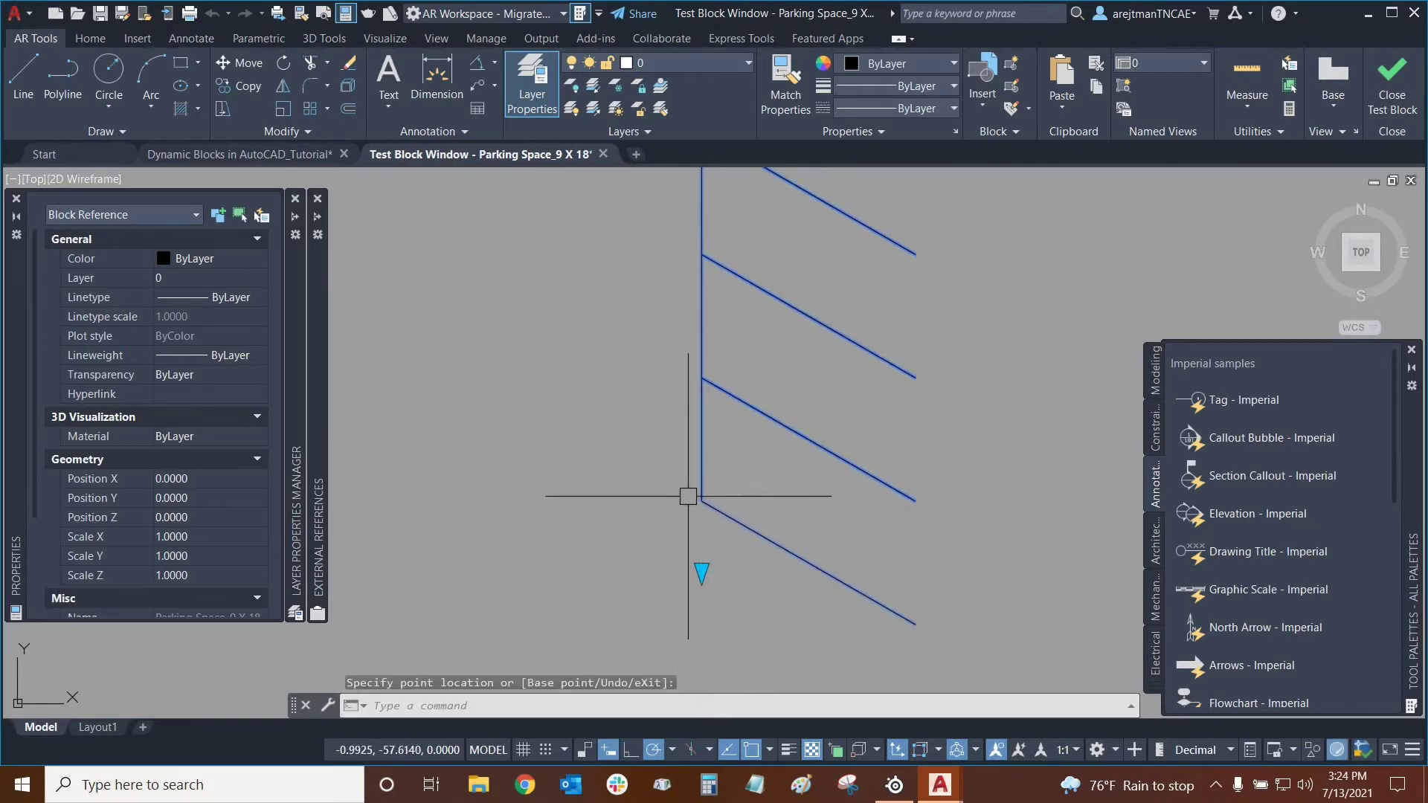
scroll(688, 496, down, 5)
mouse_move(638, 319)
middle_down()
mouse_move(647, 485)
mouse_move(706, 421)
middle_up()
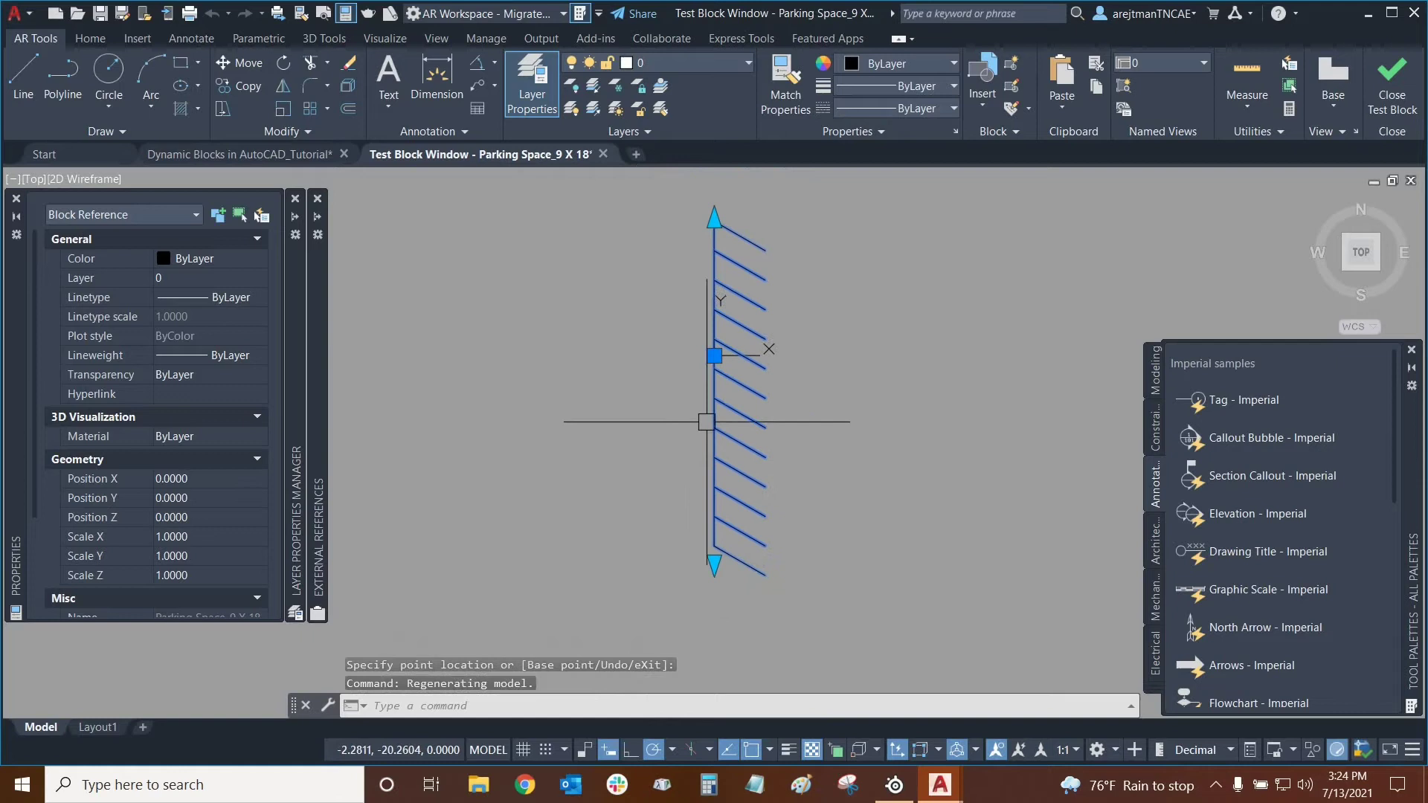
scroll(667, 374, up, 1)
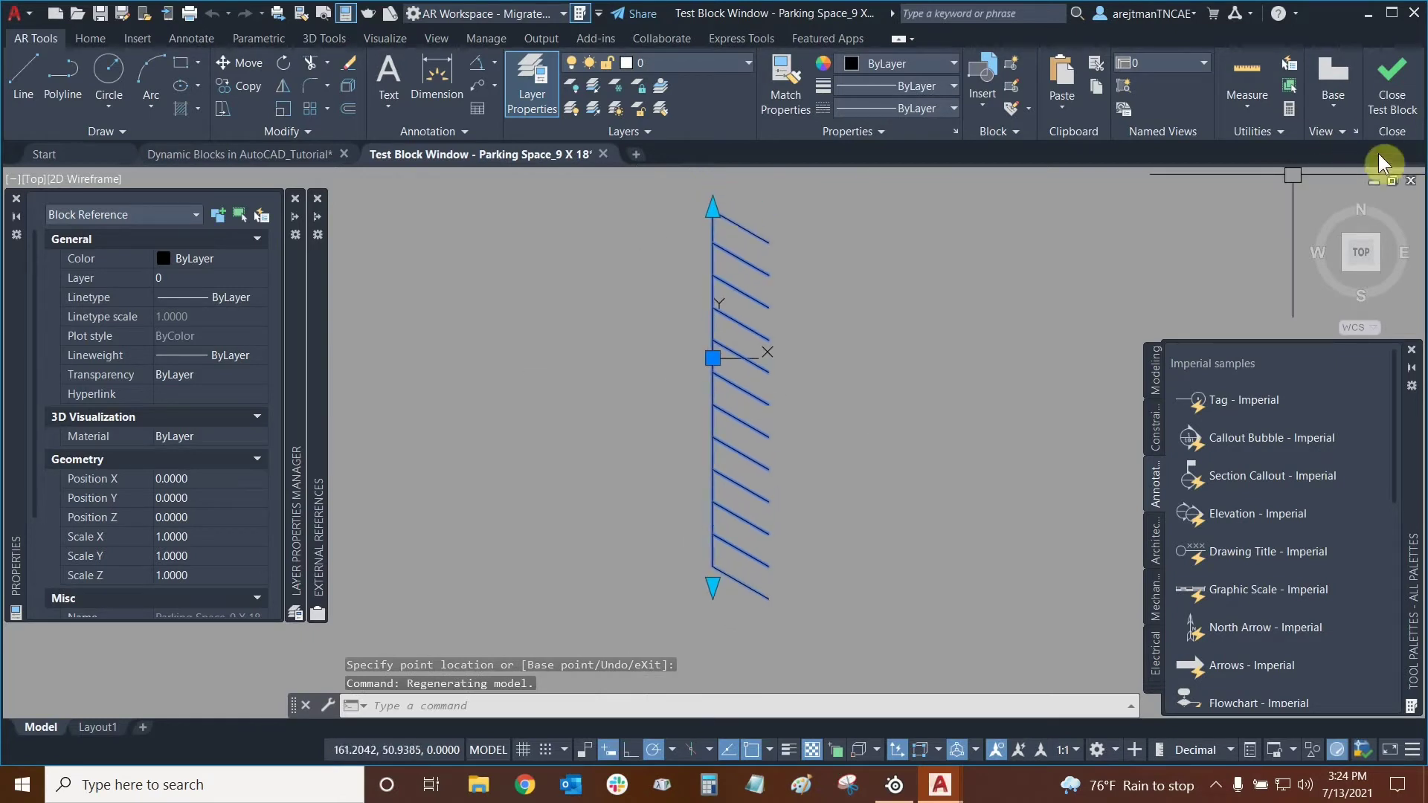
click(1391, 85)
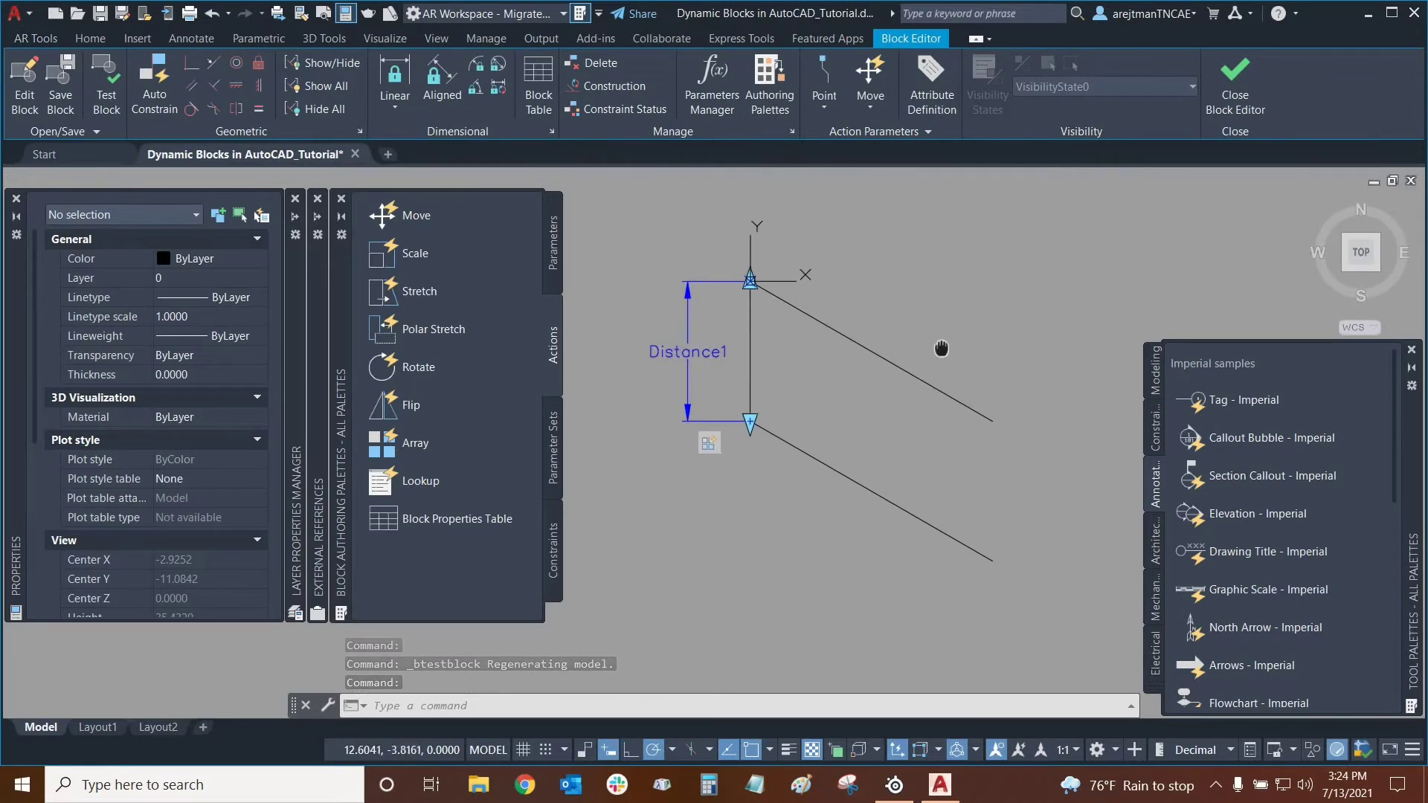
Give Distance1 an Increment value set: increment 9, minimum 9, maximum 9000.
mouse_move(620, 502)
middle_down()
mouse_move(613, 518)
mouse_move(636, 476)
middle_up()
click(699, 328)
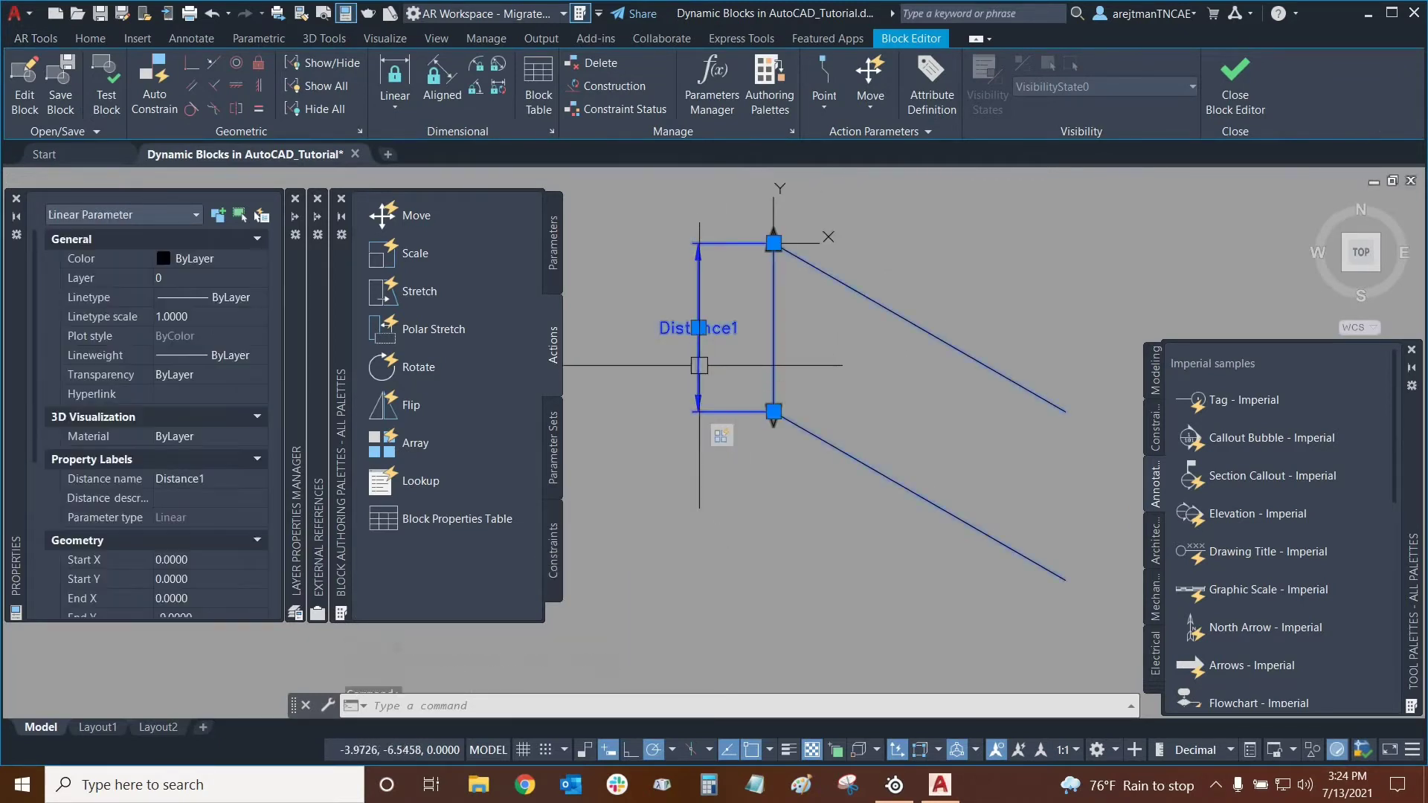
scroll(51, 427, down, 4)
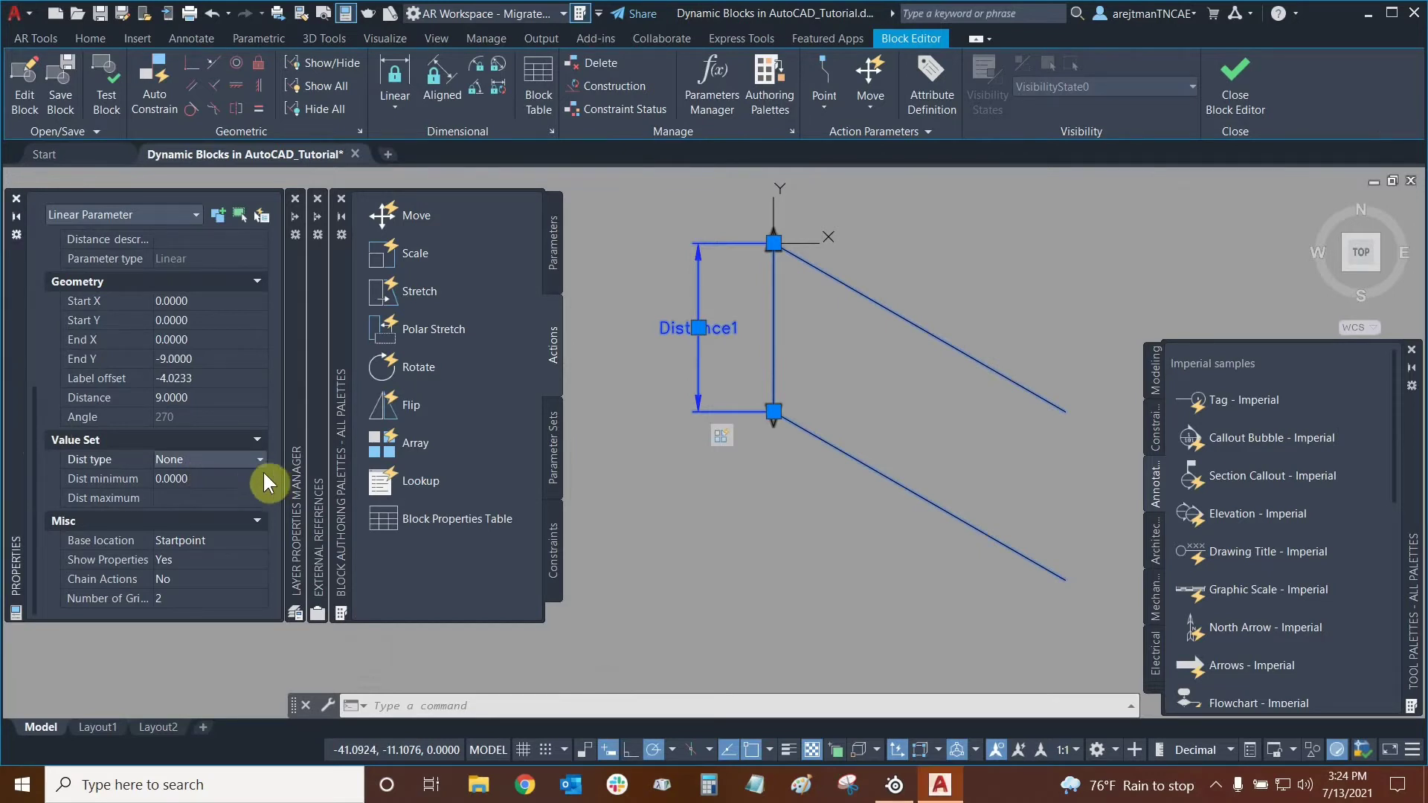
click(243, 461)
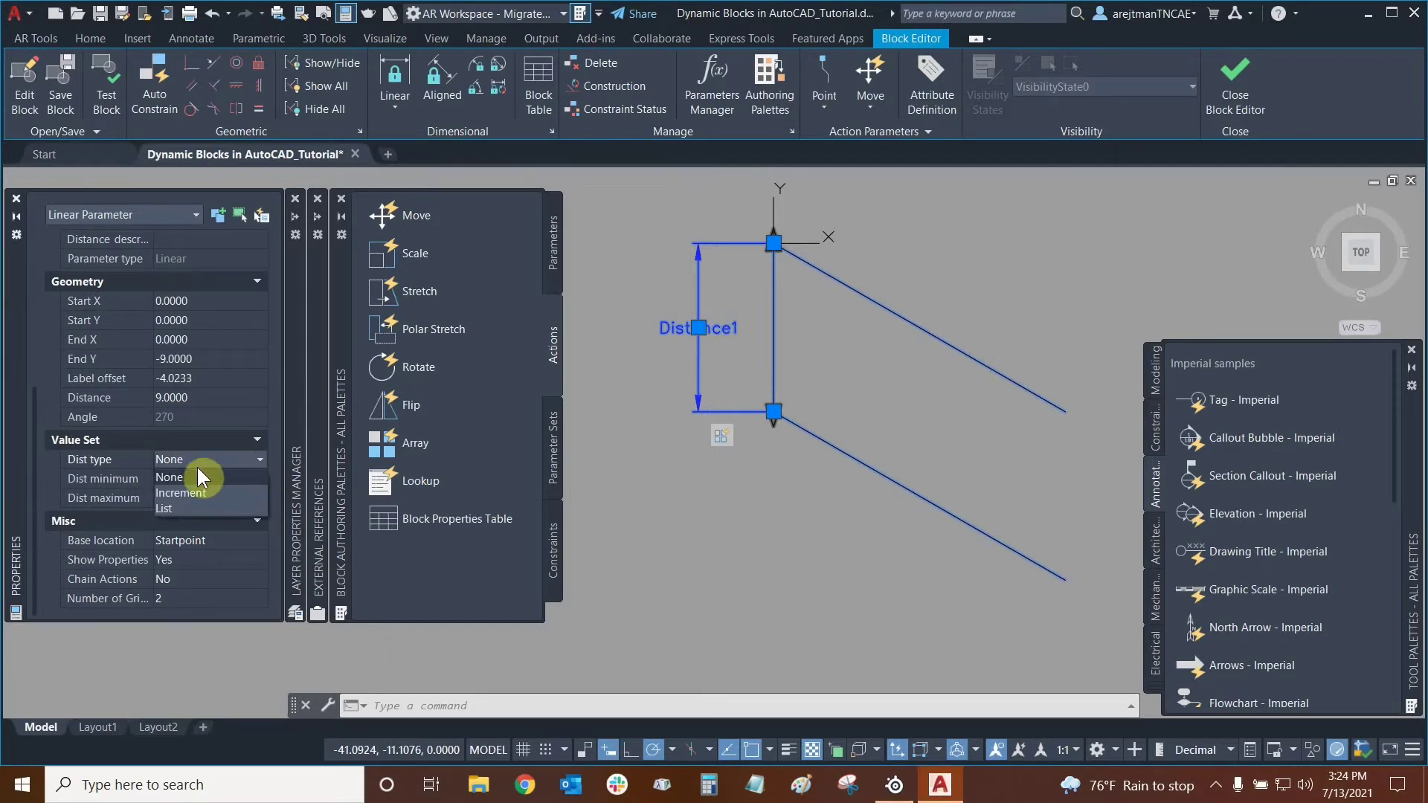
click(191, 493)
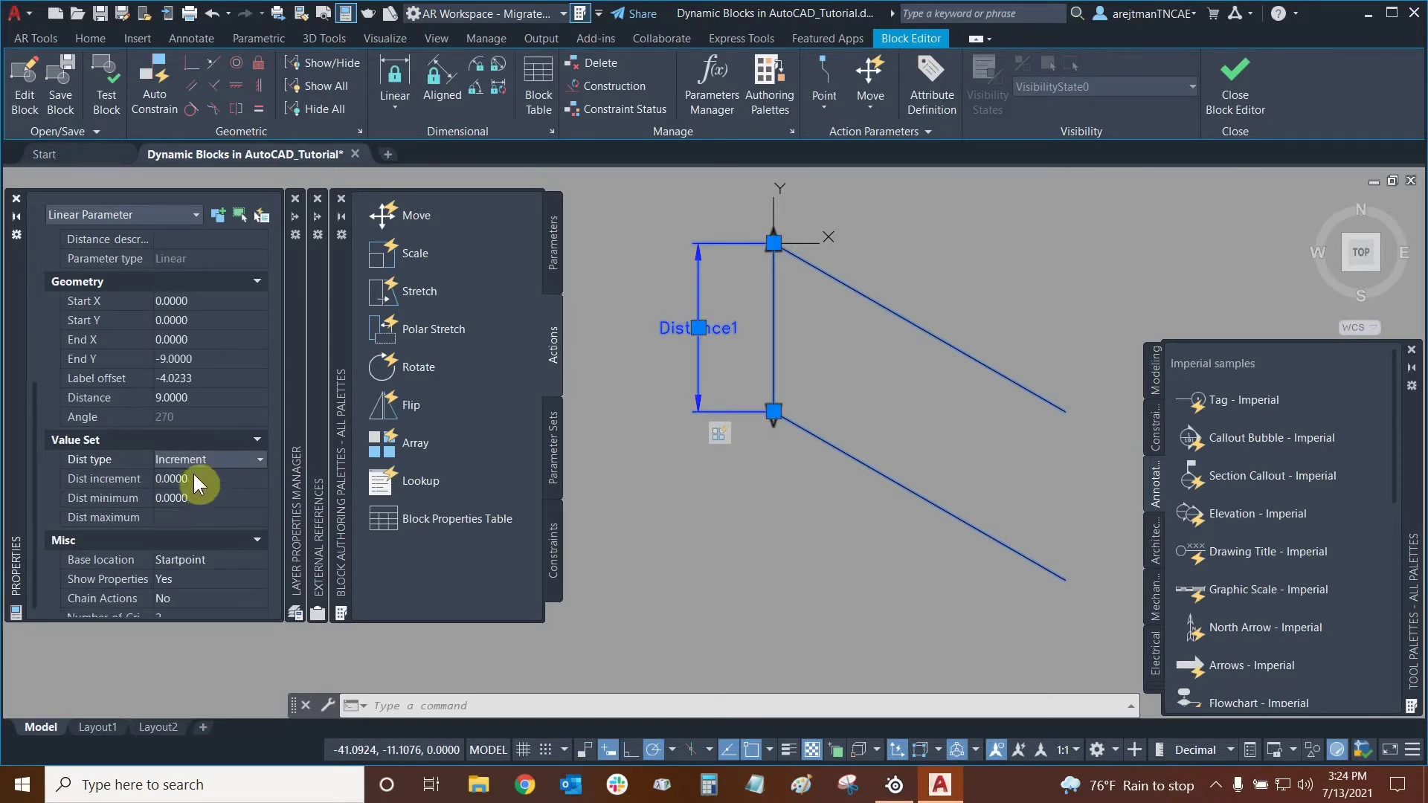
click(210, 480)
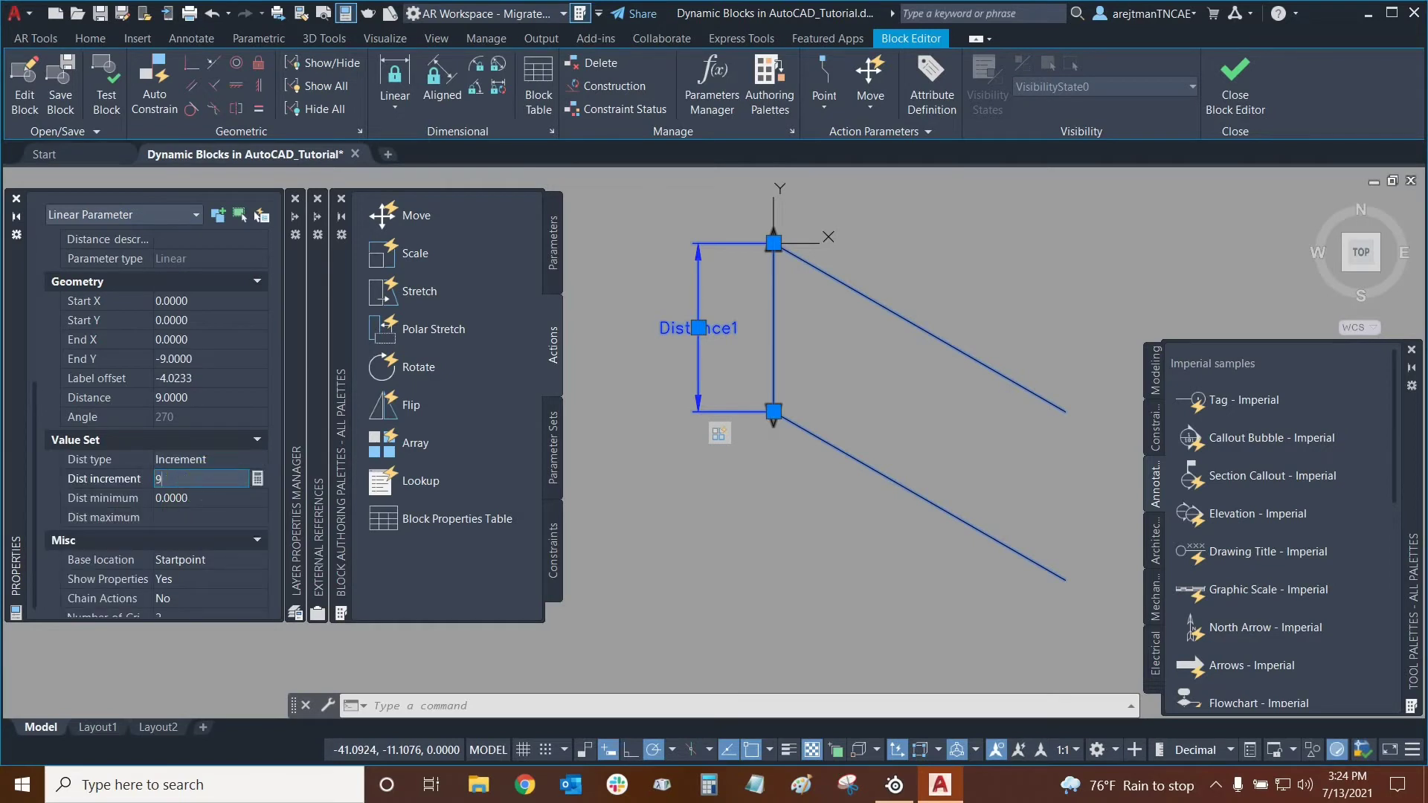
click(192, 498)
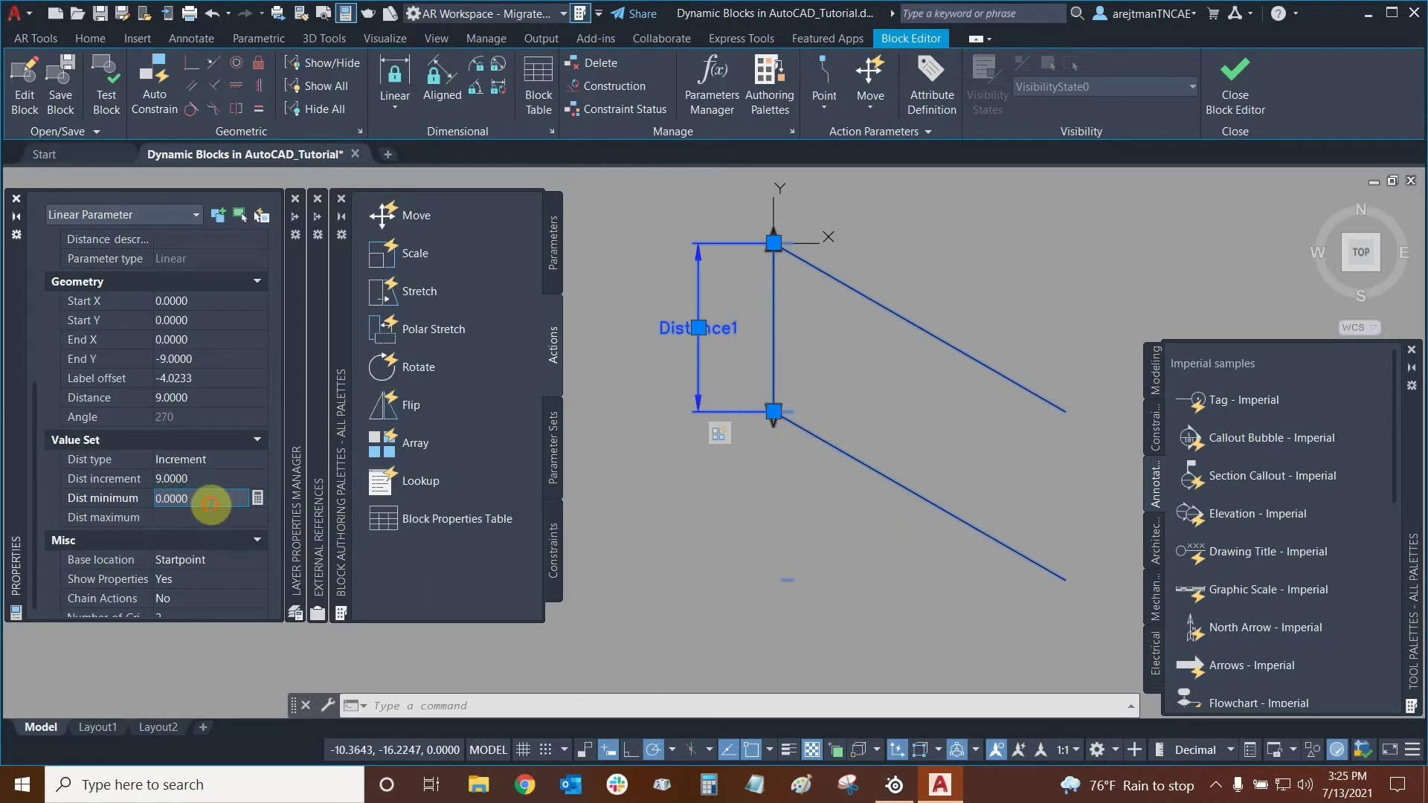
click(110, 496)
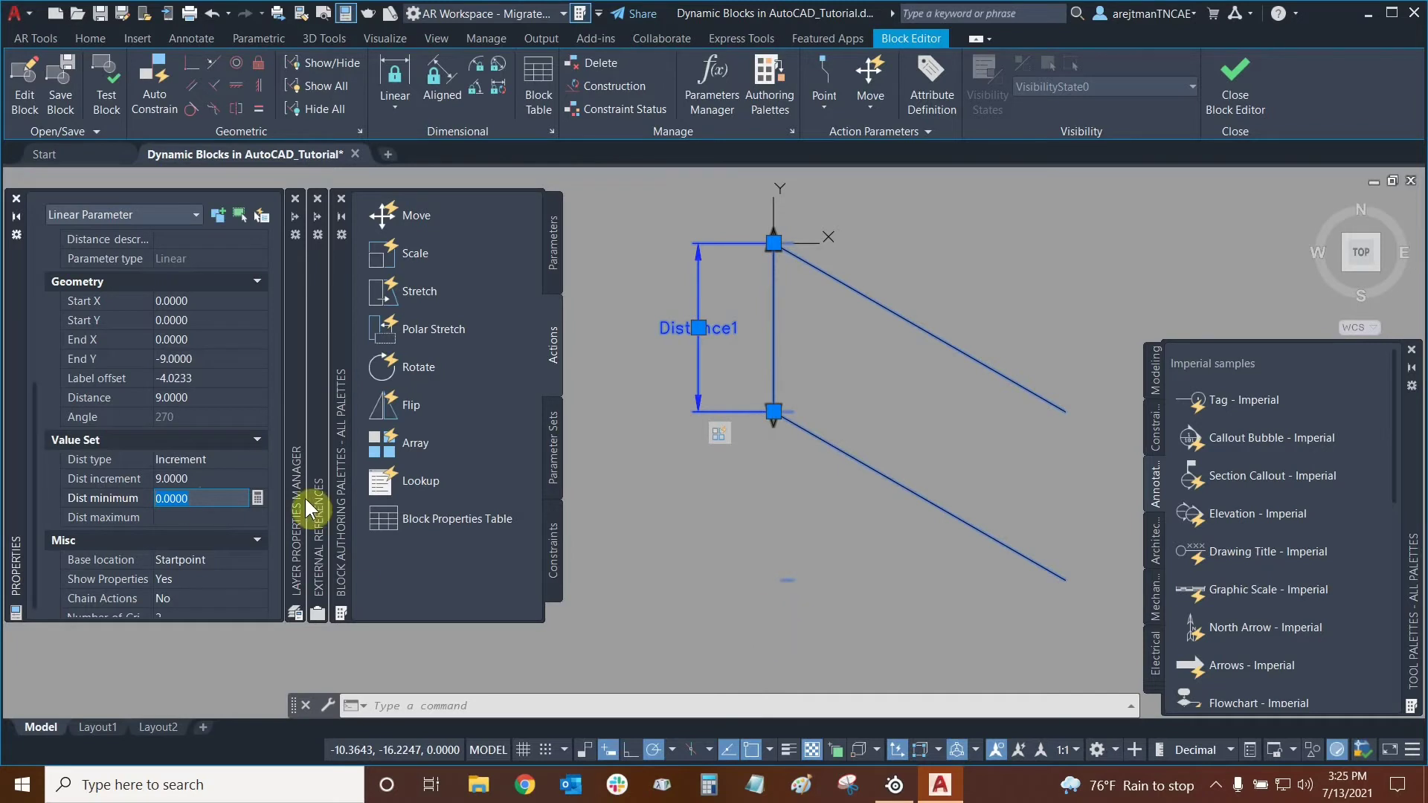
text(9)
click(192, 516)
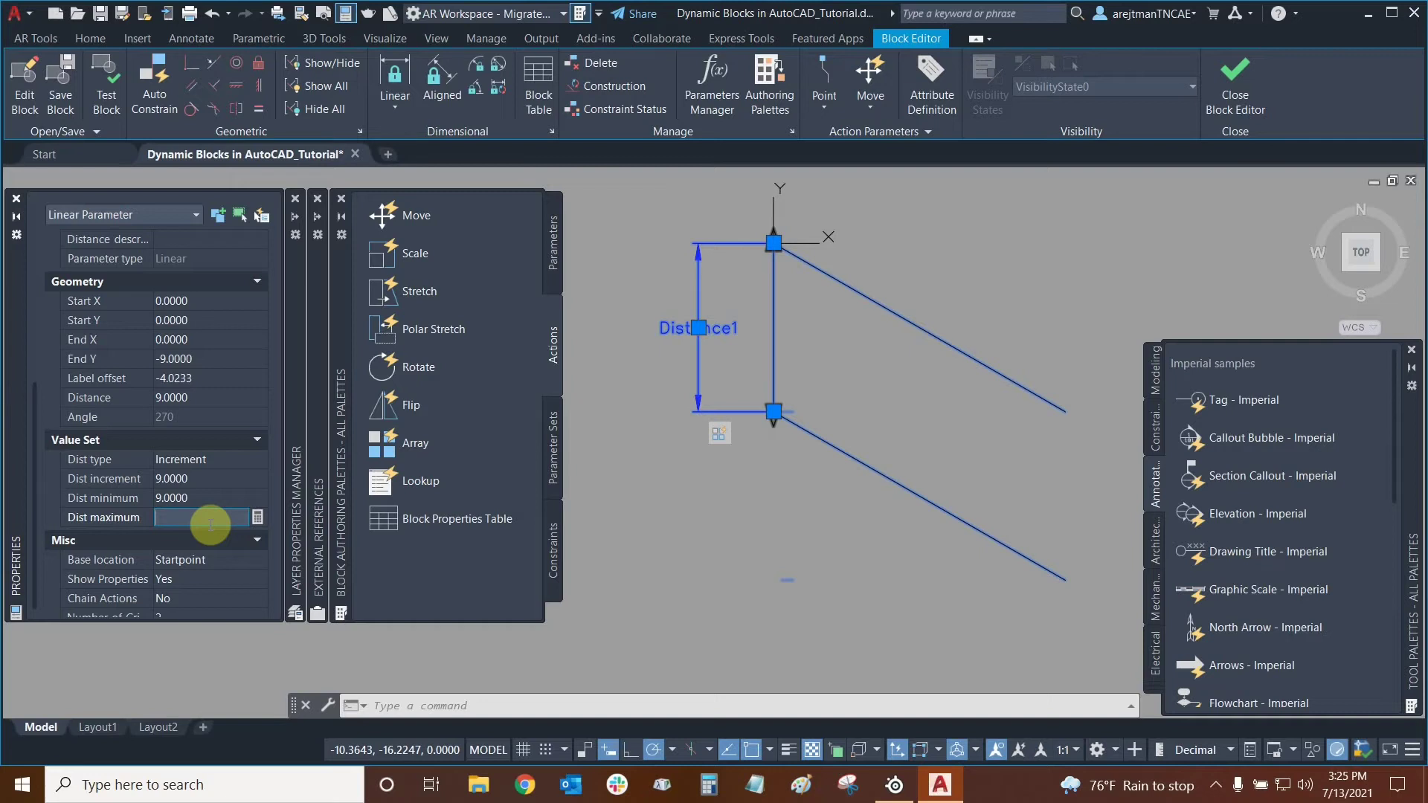
text(9000)
key(Return)
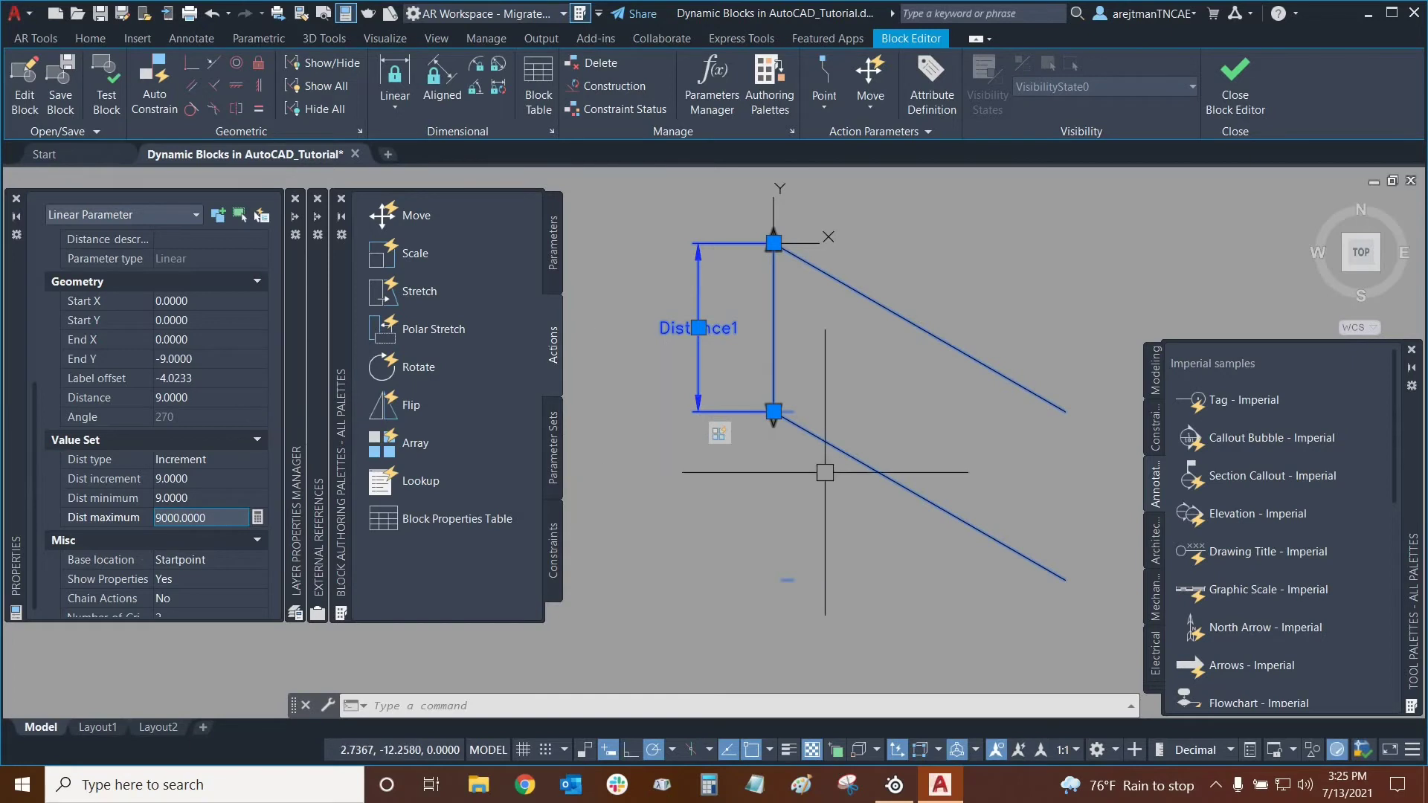
middle_drag(750, 494, 692, 478)
In Test Block, stretch the array downward to 72 units in 9-unit steps.
key(Escape)
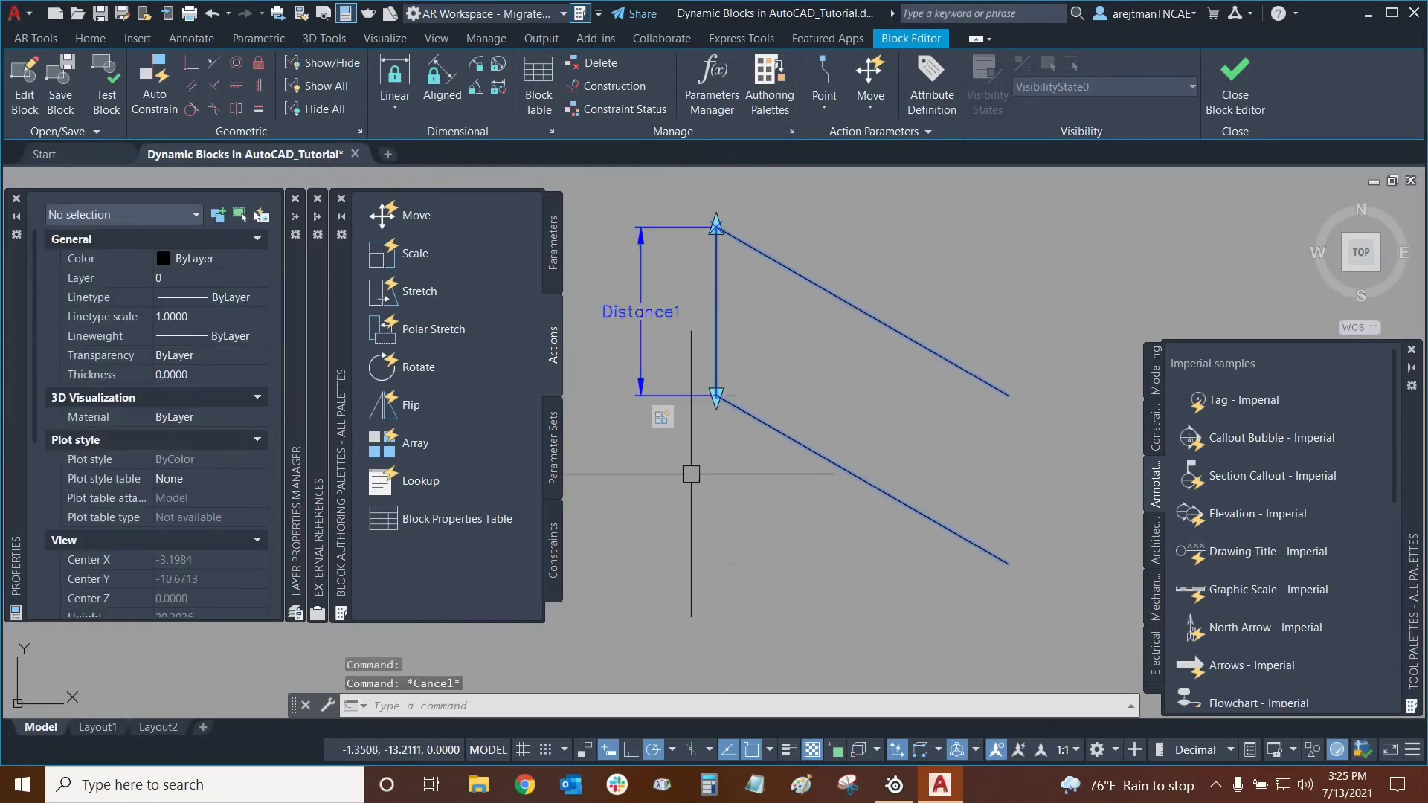
scroll(717, 416, down, 2)
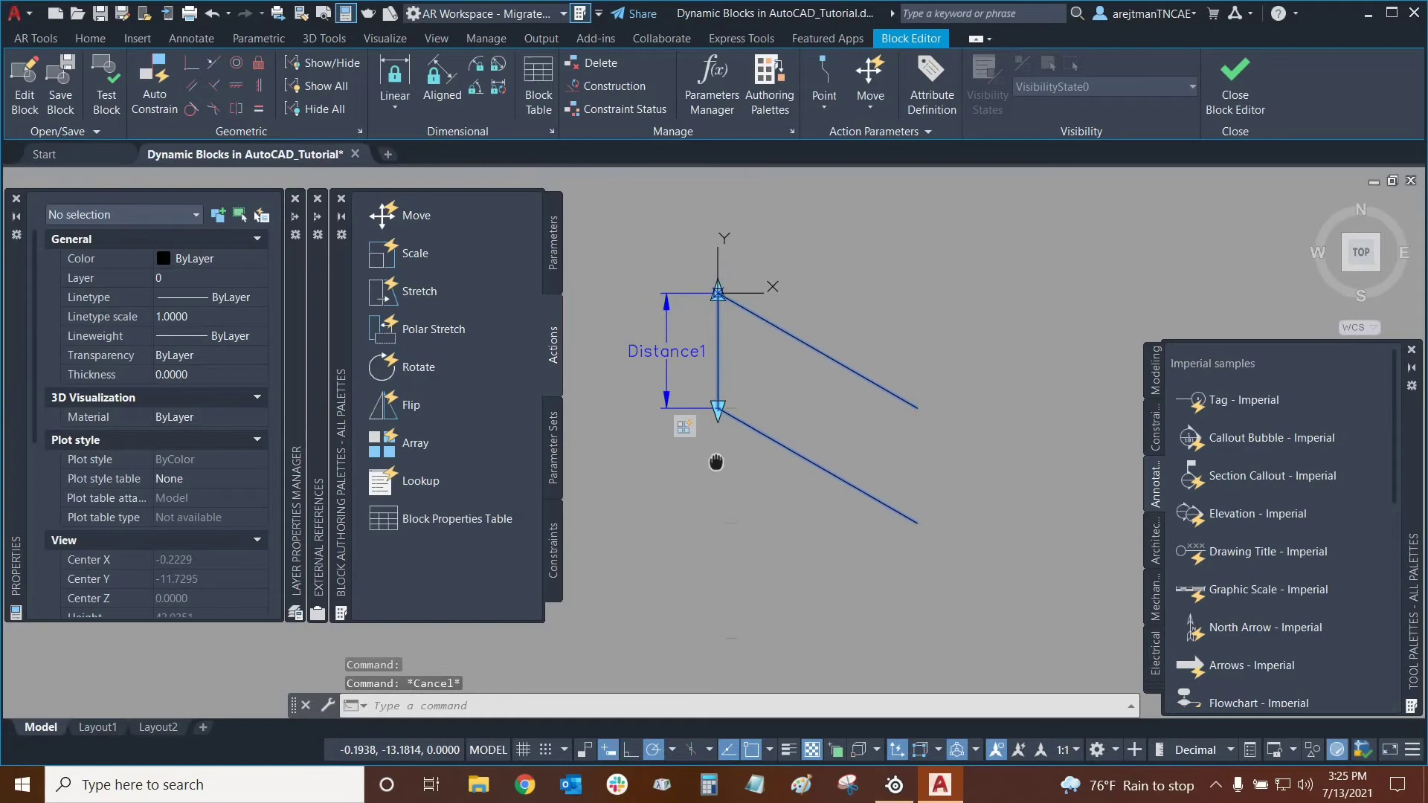
middle_drag(716, 461, 751, 453)
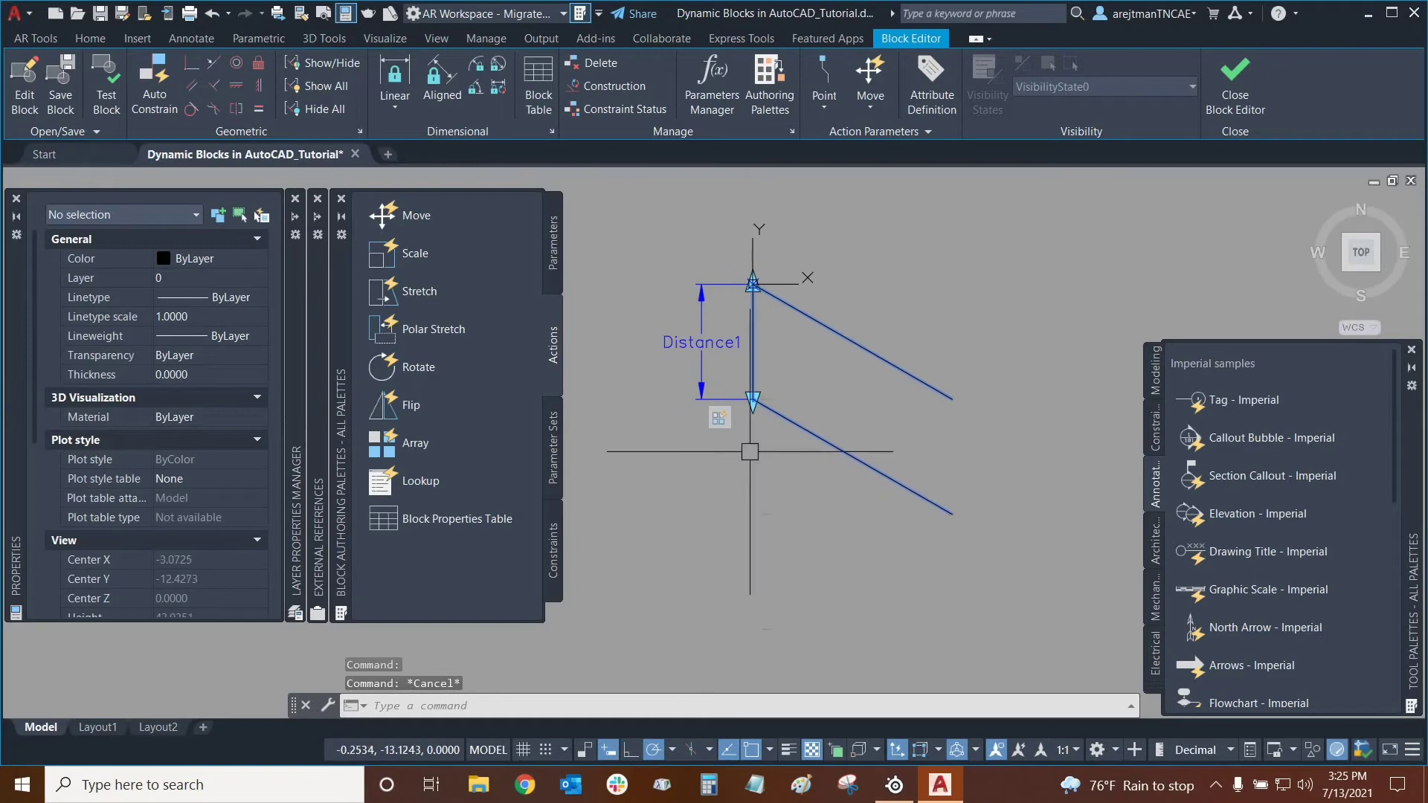
click(102, 98)
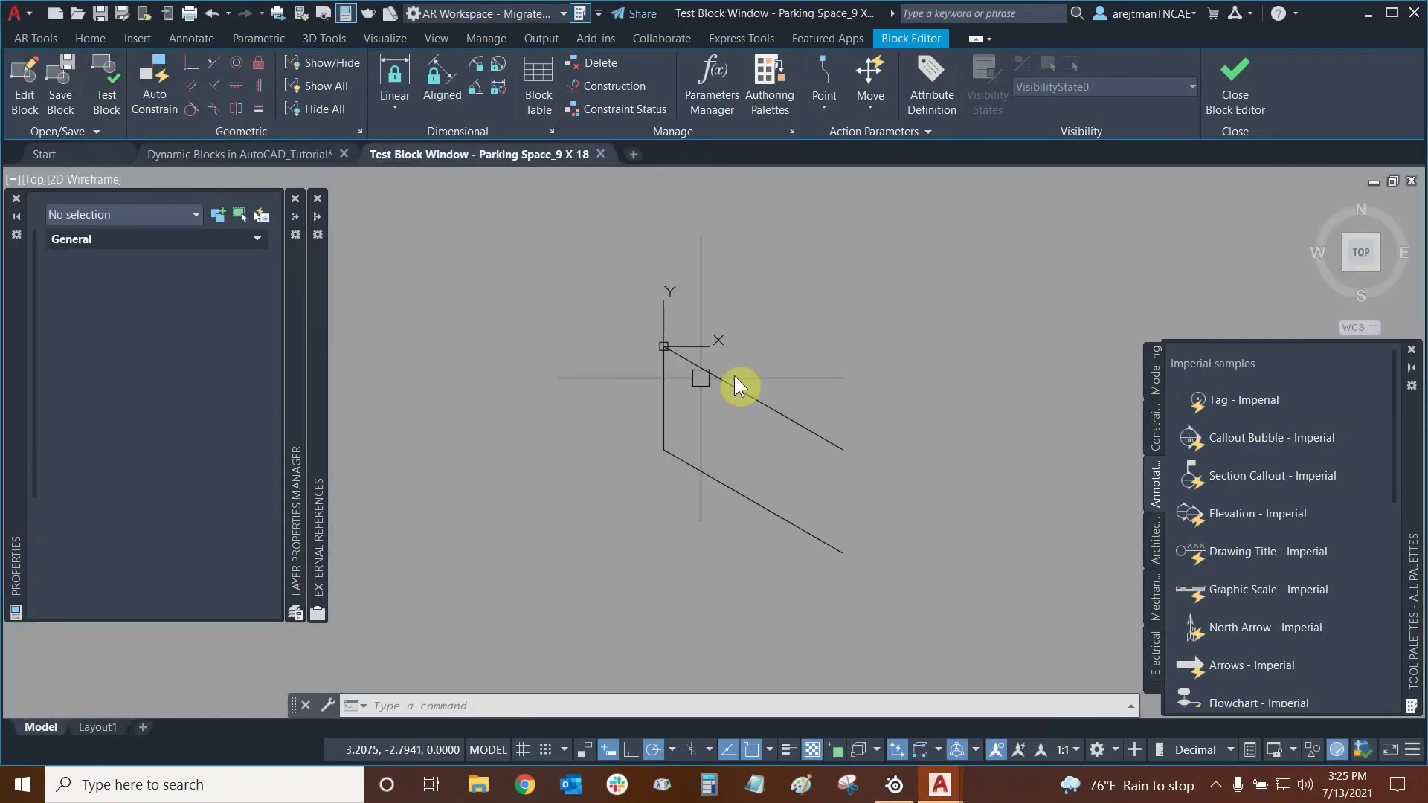
click(735, 380)
click(664, 449)
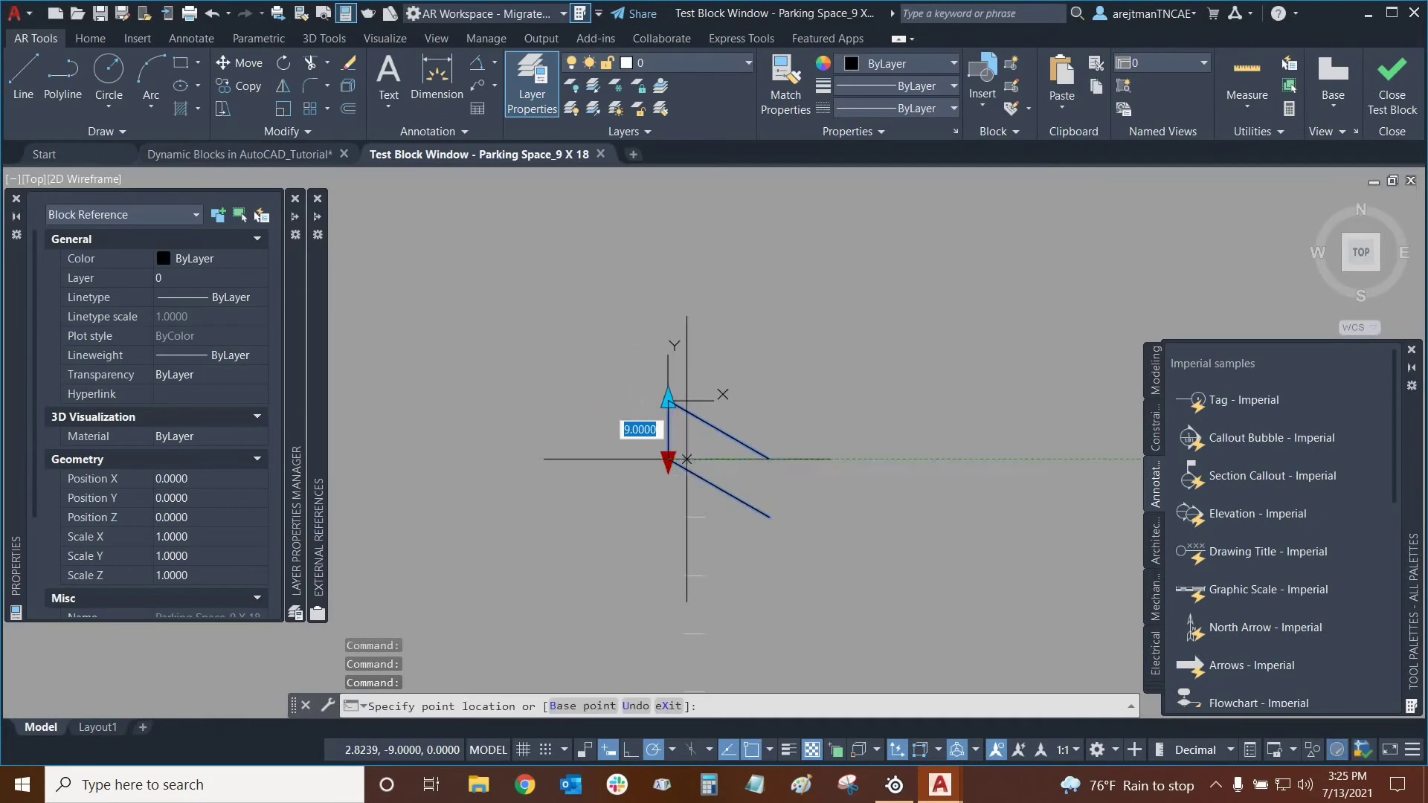
middle_drag(684, 540, 704, 417)
scroll(723, 391, down, 3)
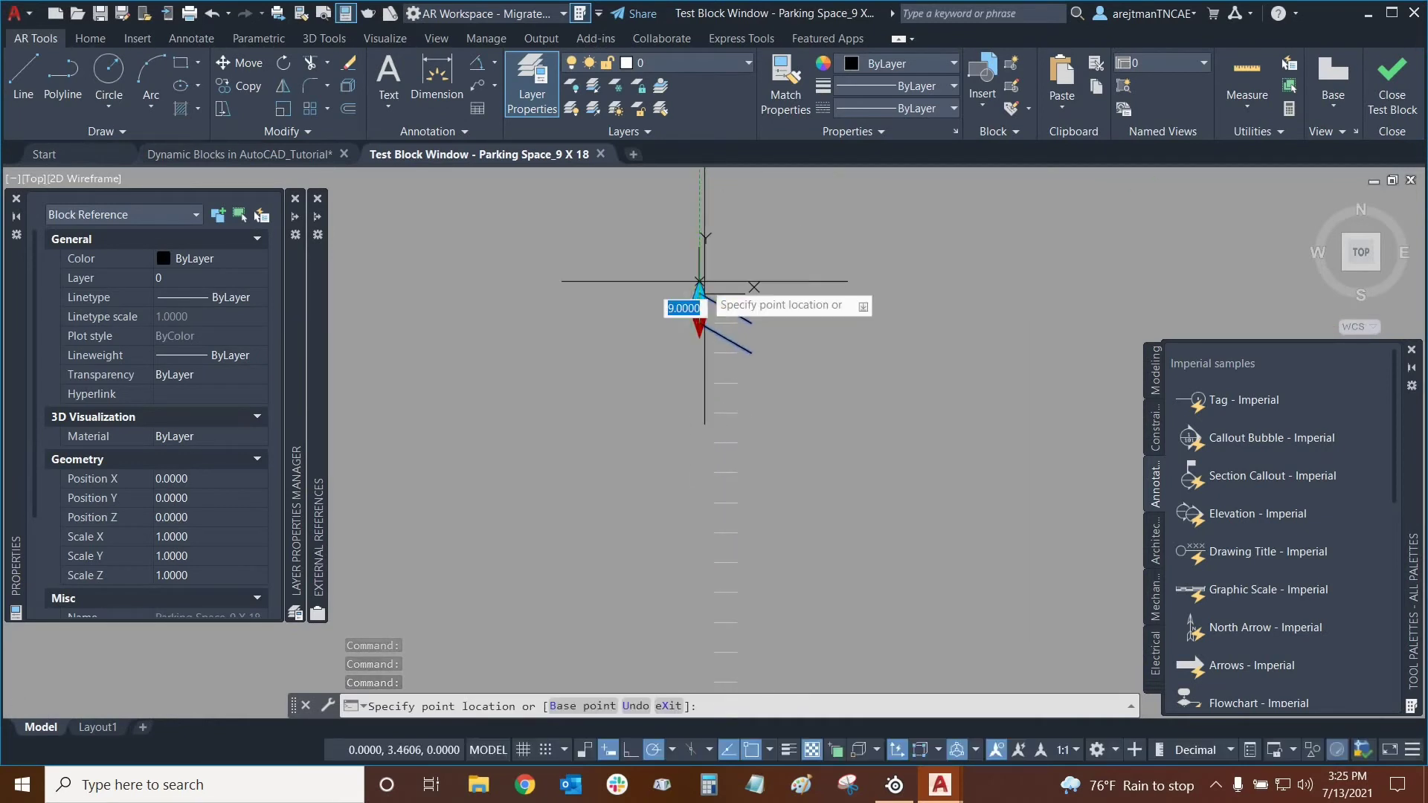
scroll(698, 632, down, 2)
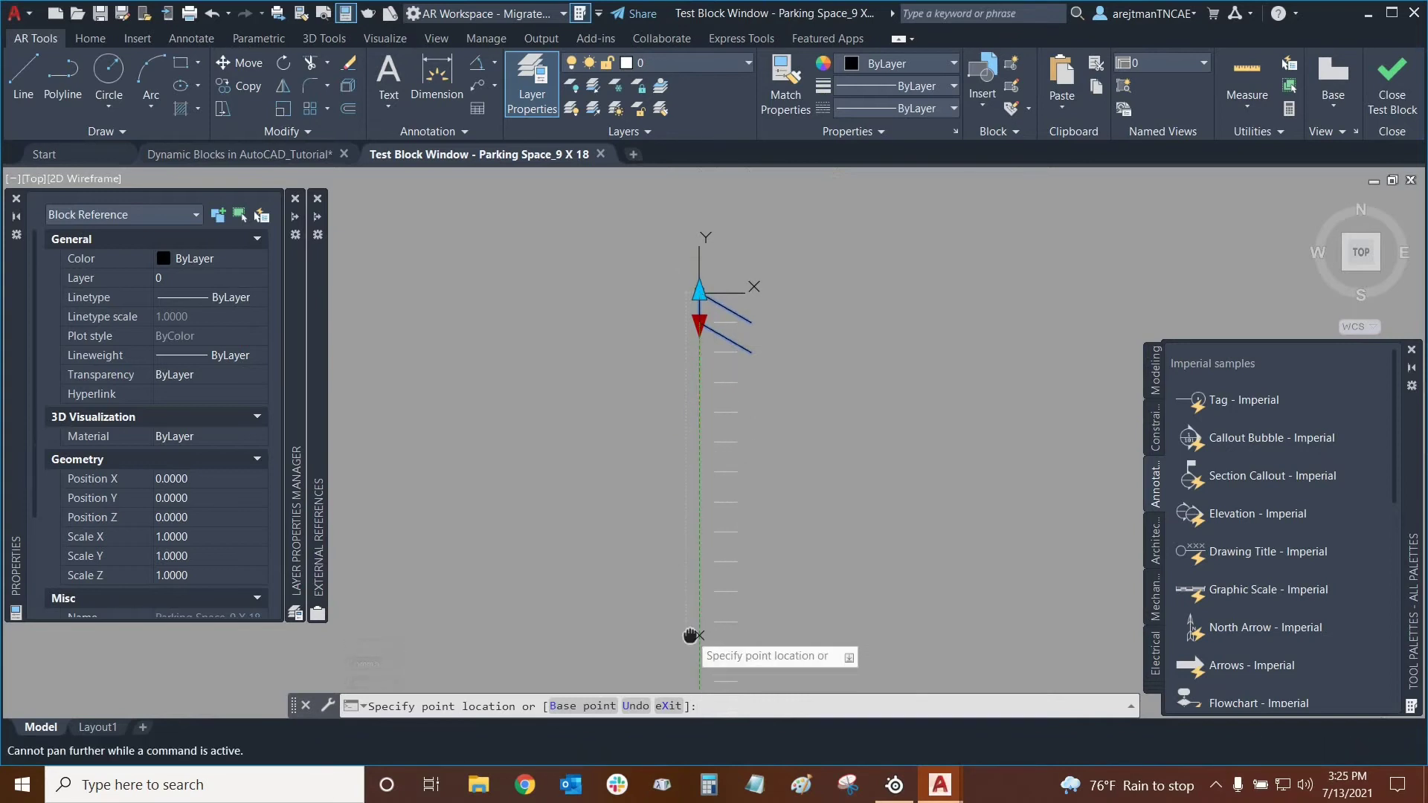
click(700, 536)
Stretch the array upward from the top grip, then close the test window.
click(699, 290)
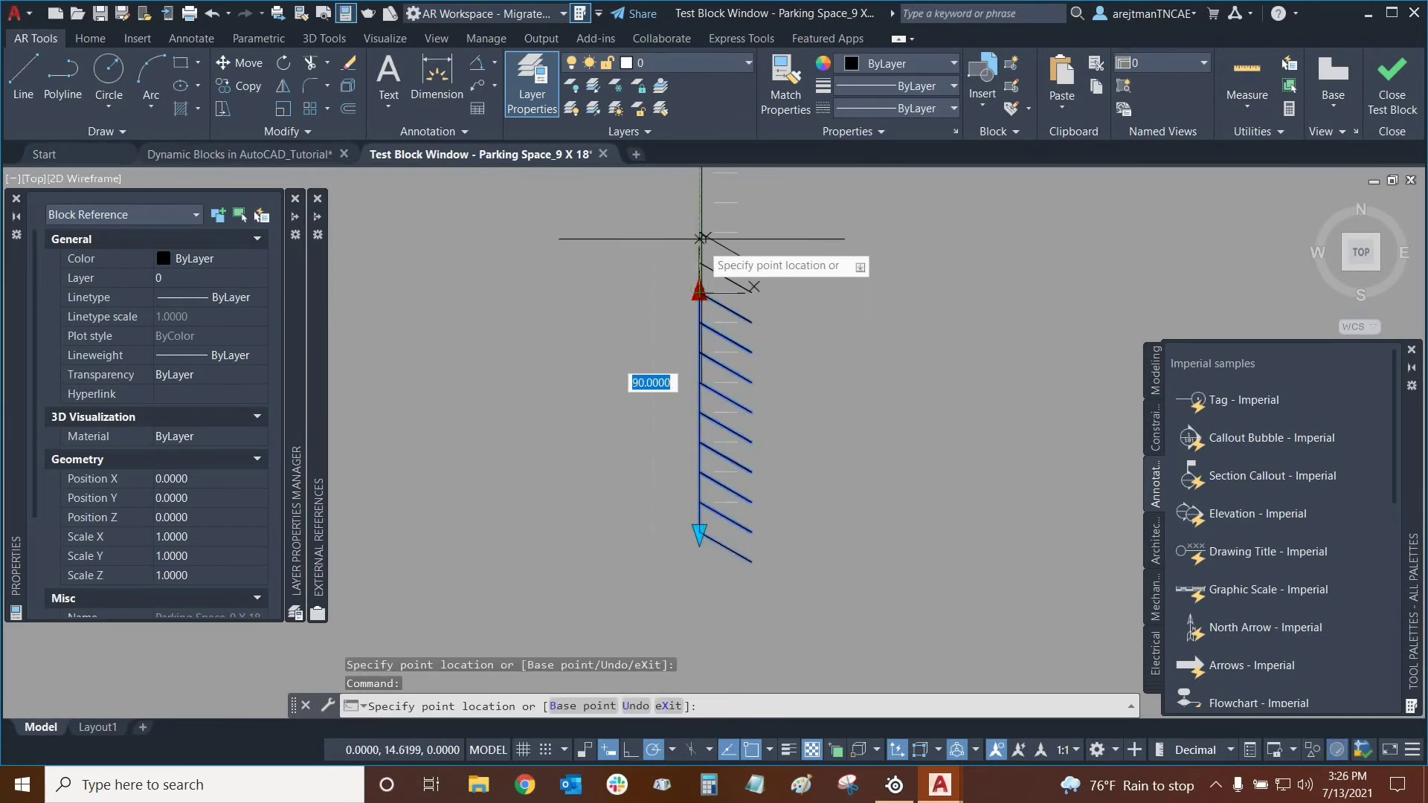
middle_drag(700, 238, 693, 364)
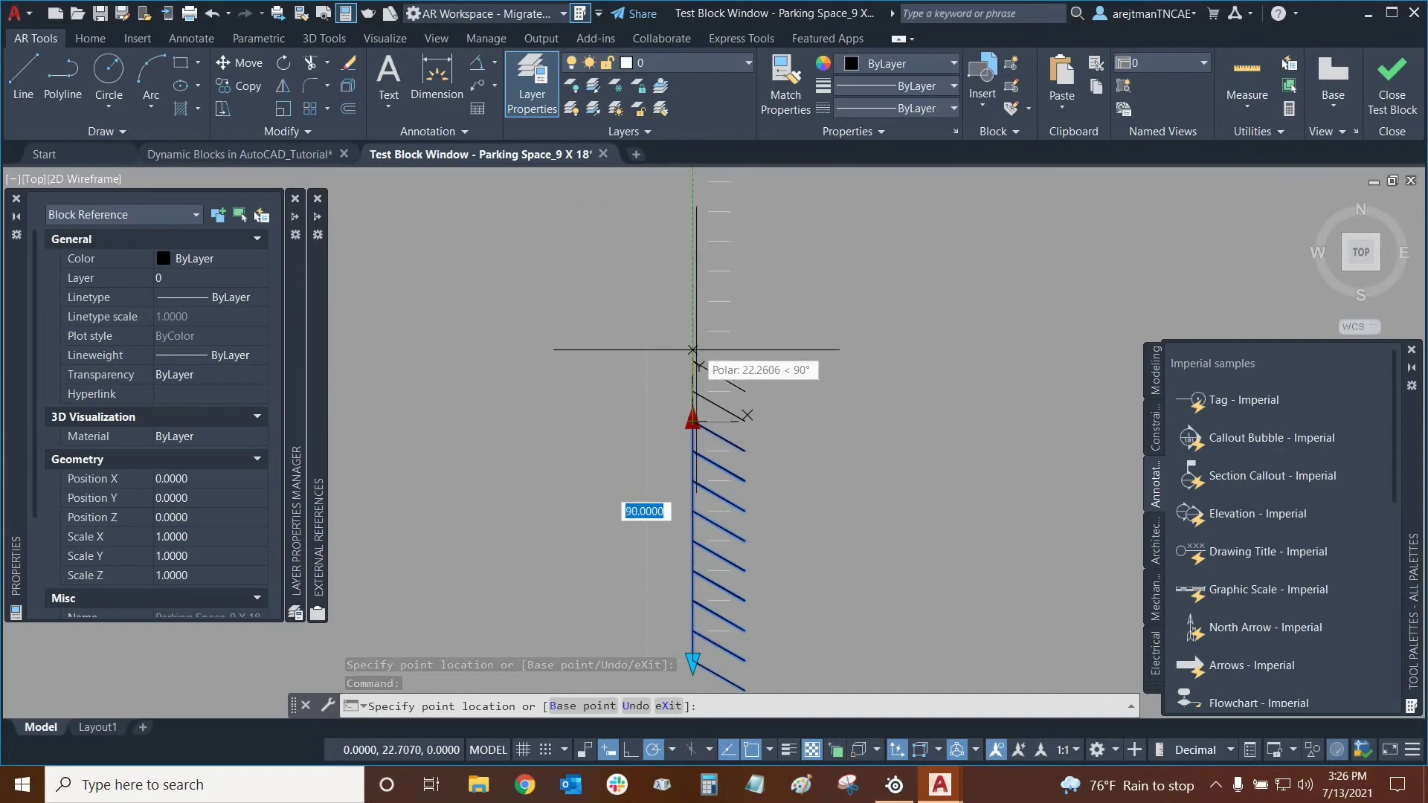
click(703, 215)
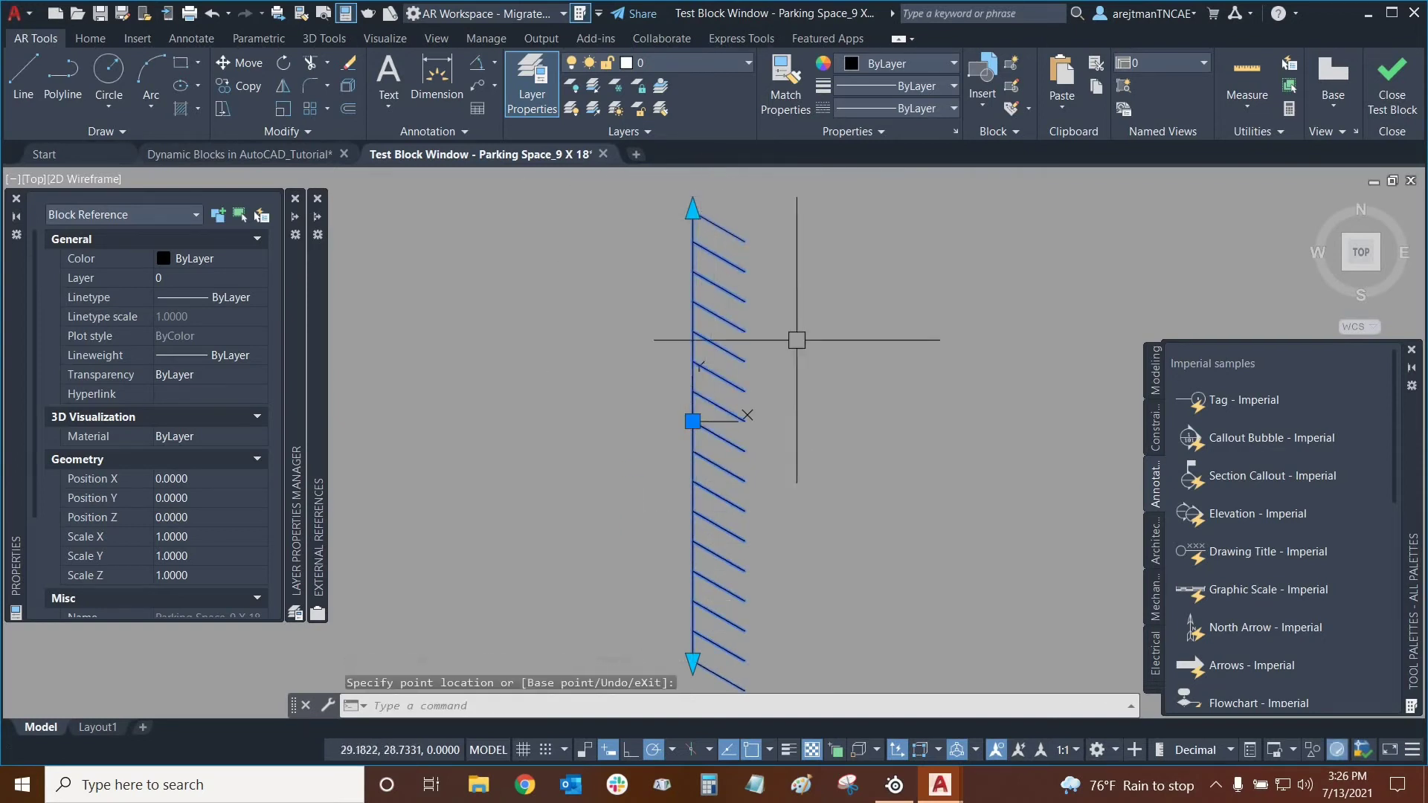
middle_drag(796, 339, 821, 304)
click(1403, 105)
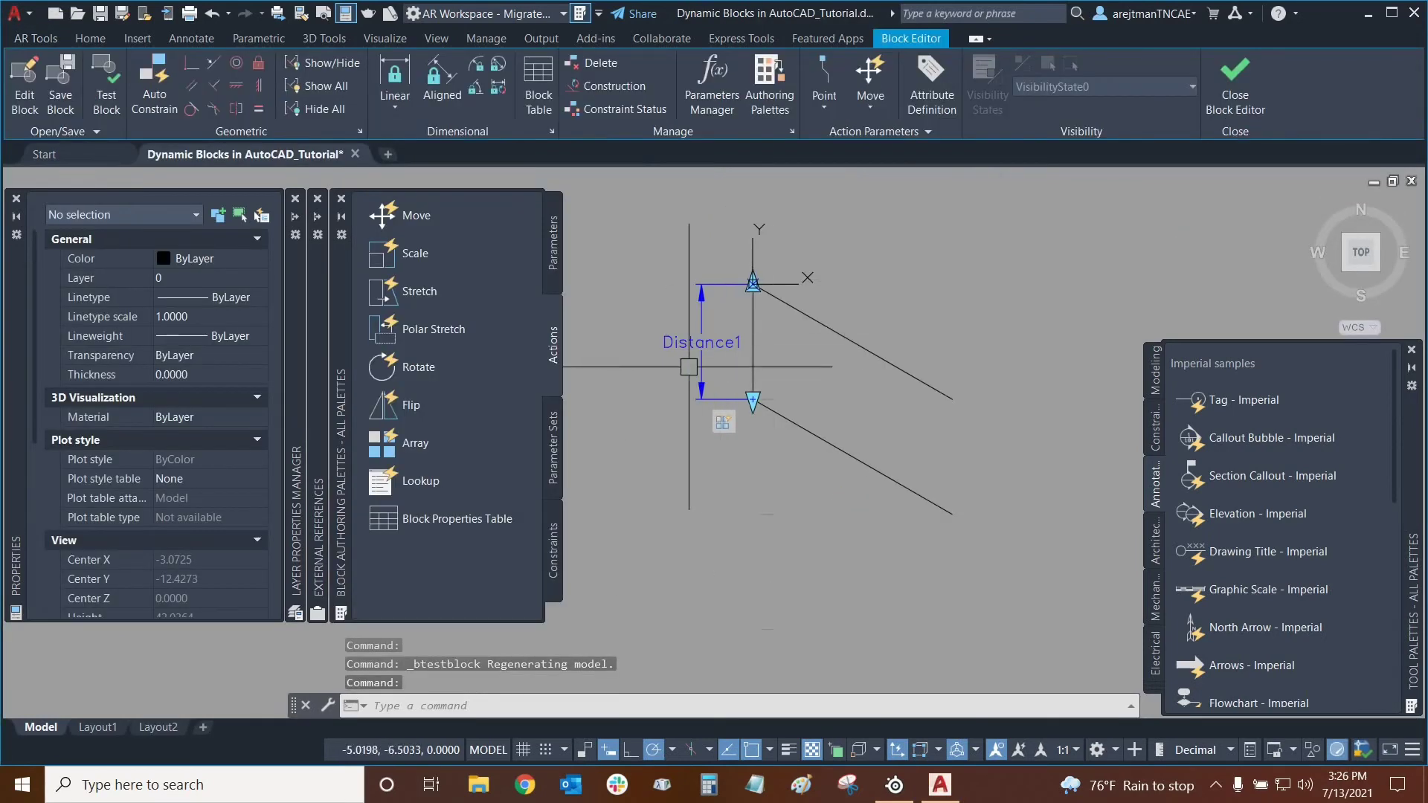
Set Distance1's Number of Grips to 1 in Properties.
scroll(707, 331, up, 3)
click(701, 302)
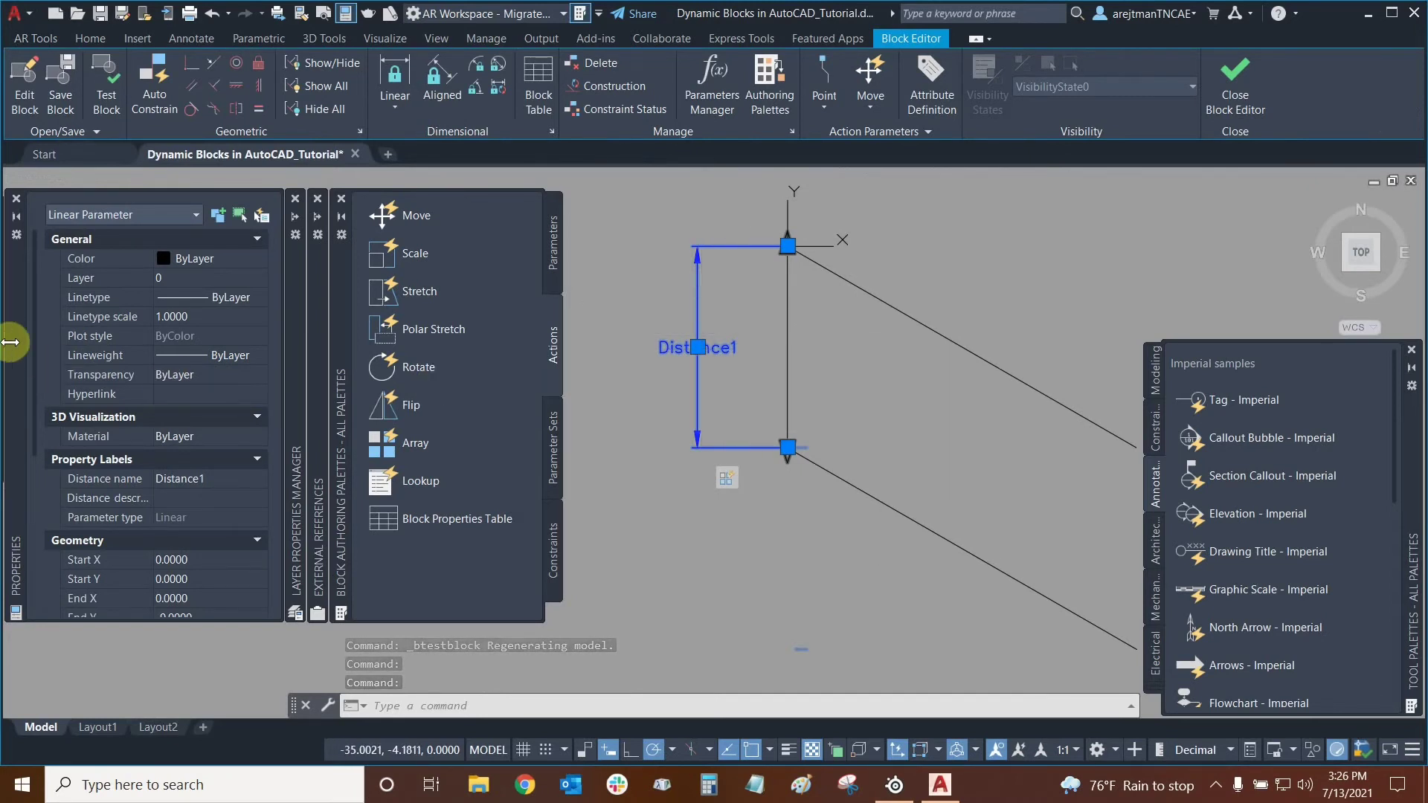
drag(30, 352, 32, 554)
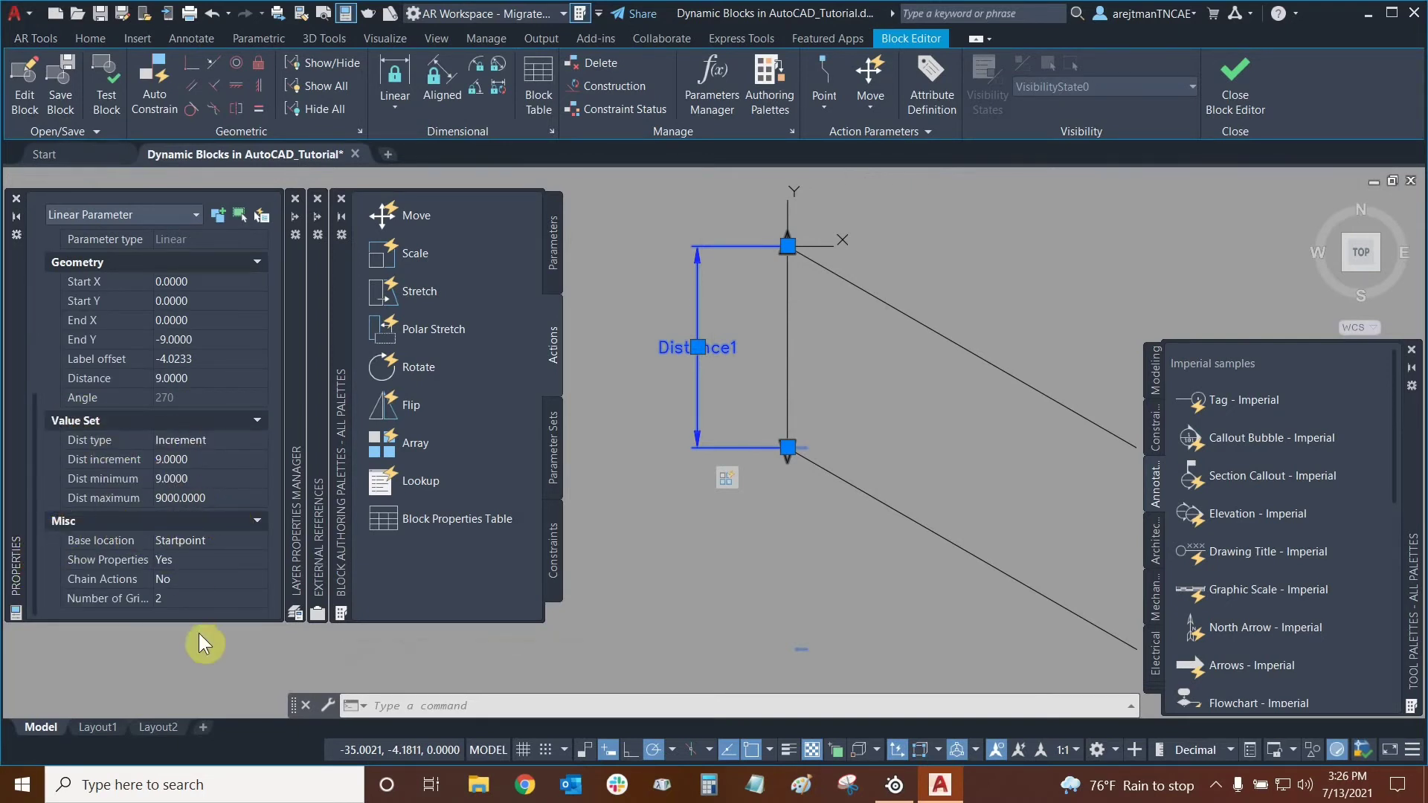
click(179, 598)
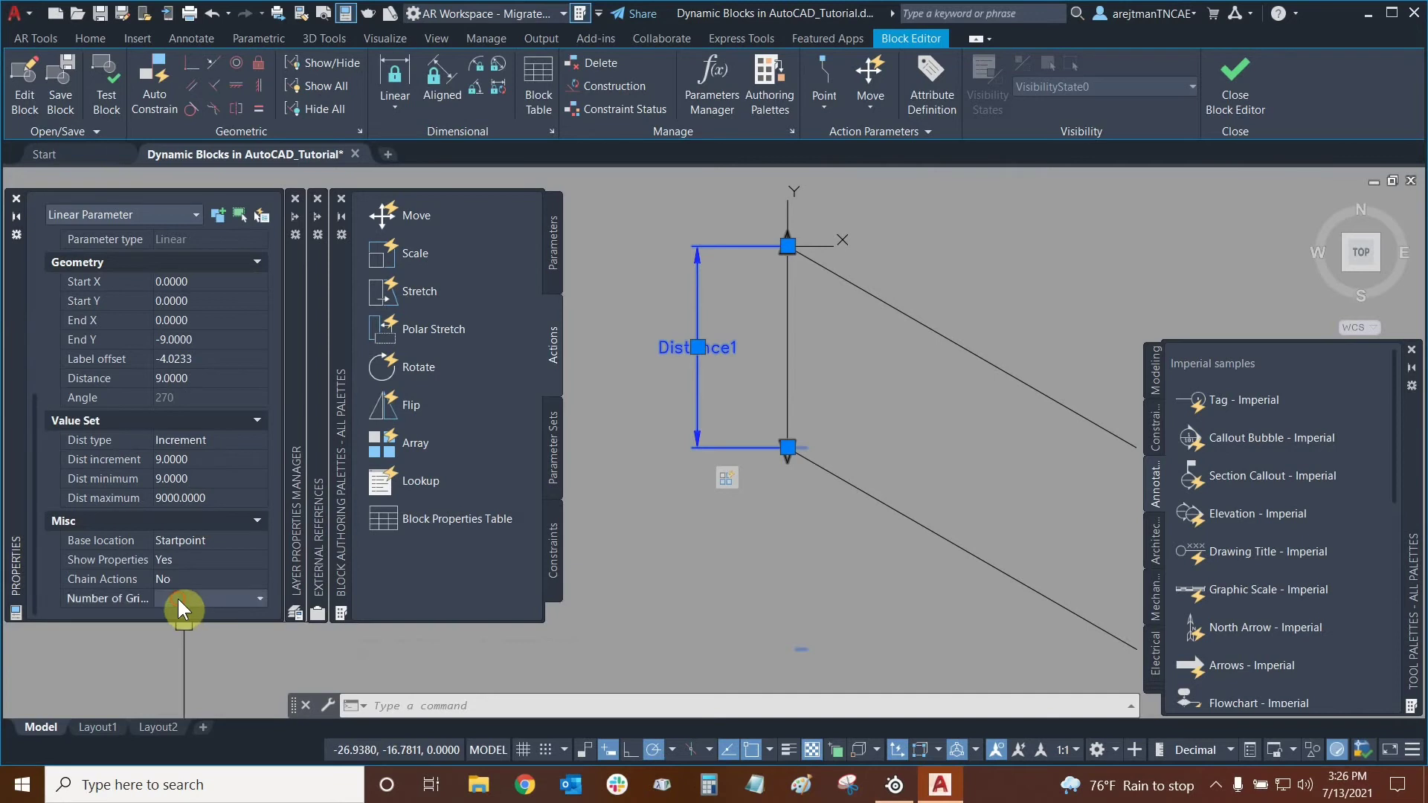
click(262, 598)
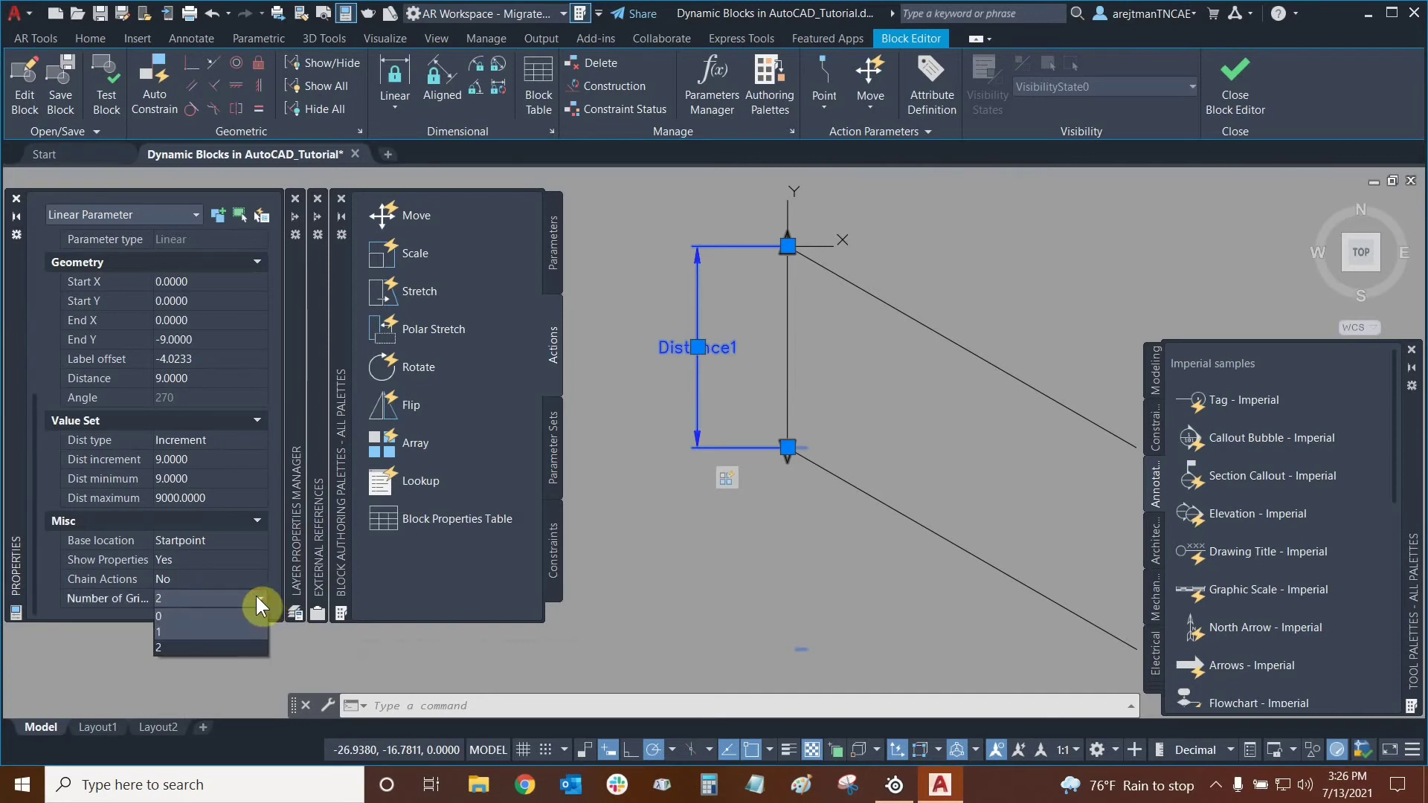
click(185, 631)
Close the Block Editor, saving the changes to the parking-space block.
key(Escape)
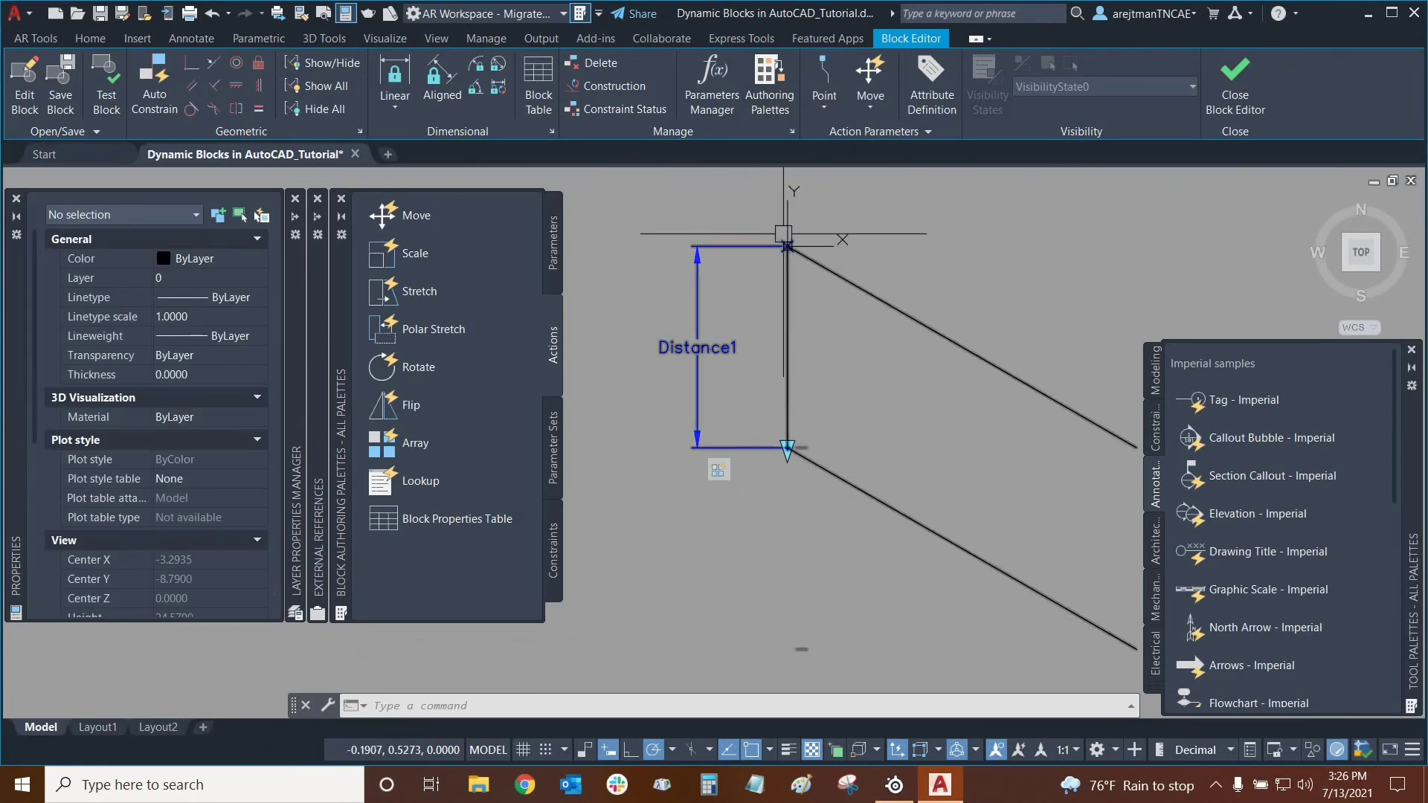
click(1231, 88)
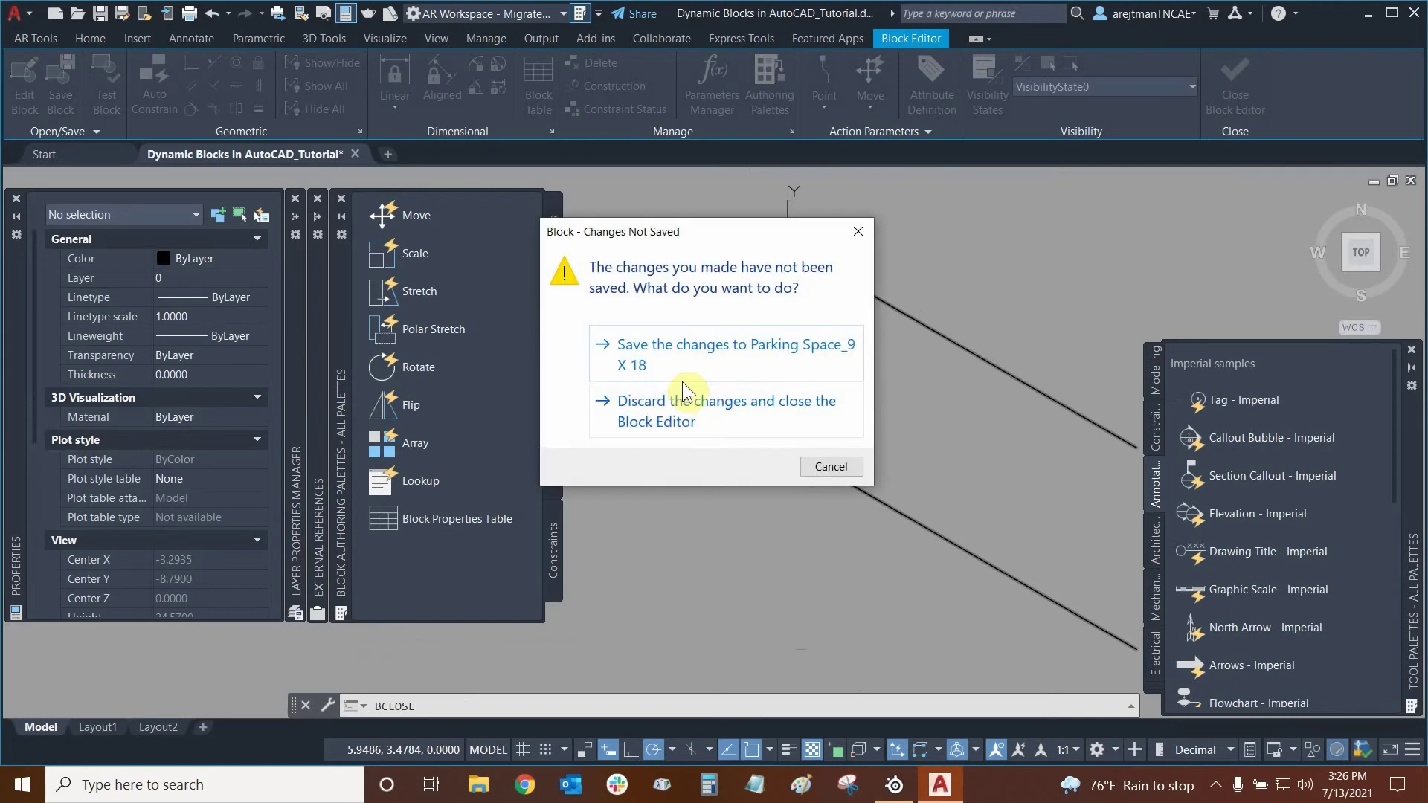
click(708, 359)
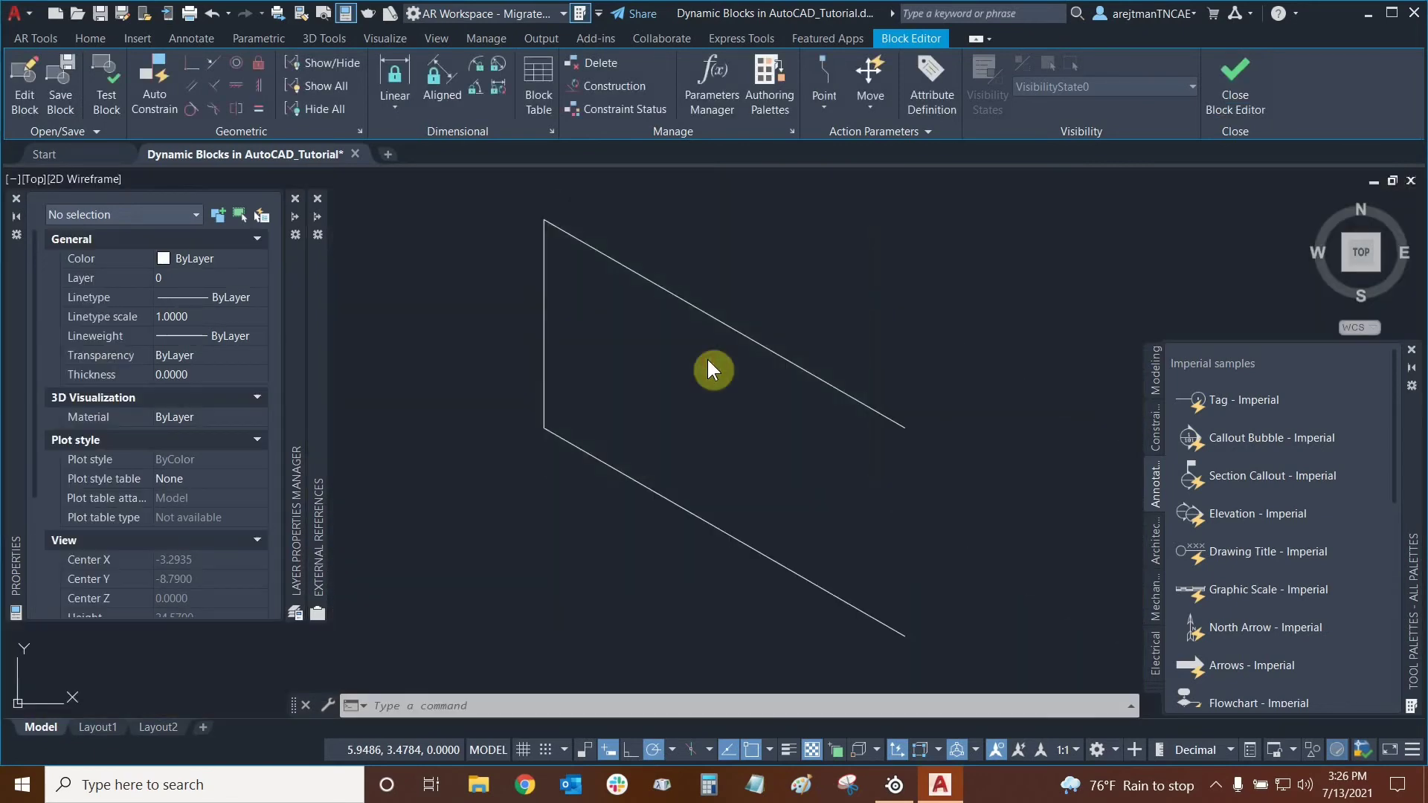
Drag the placed block's single arrow grip downward into a row of five parking spaces.
click(715, 316)
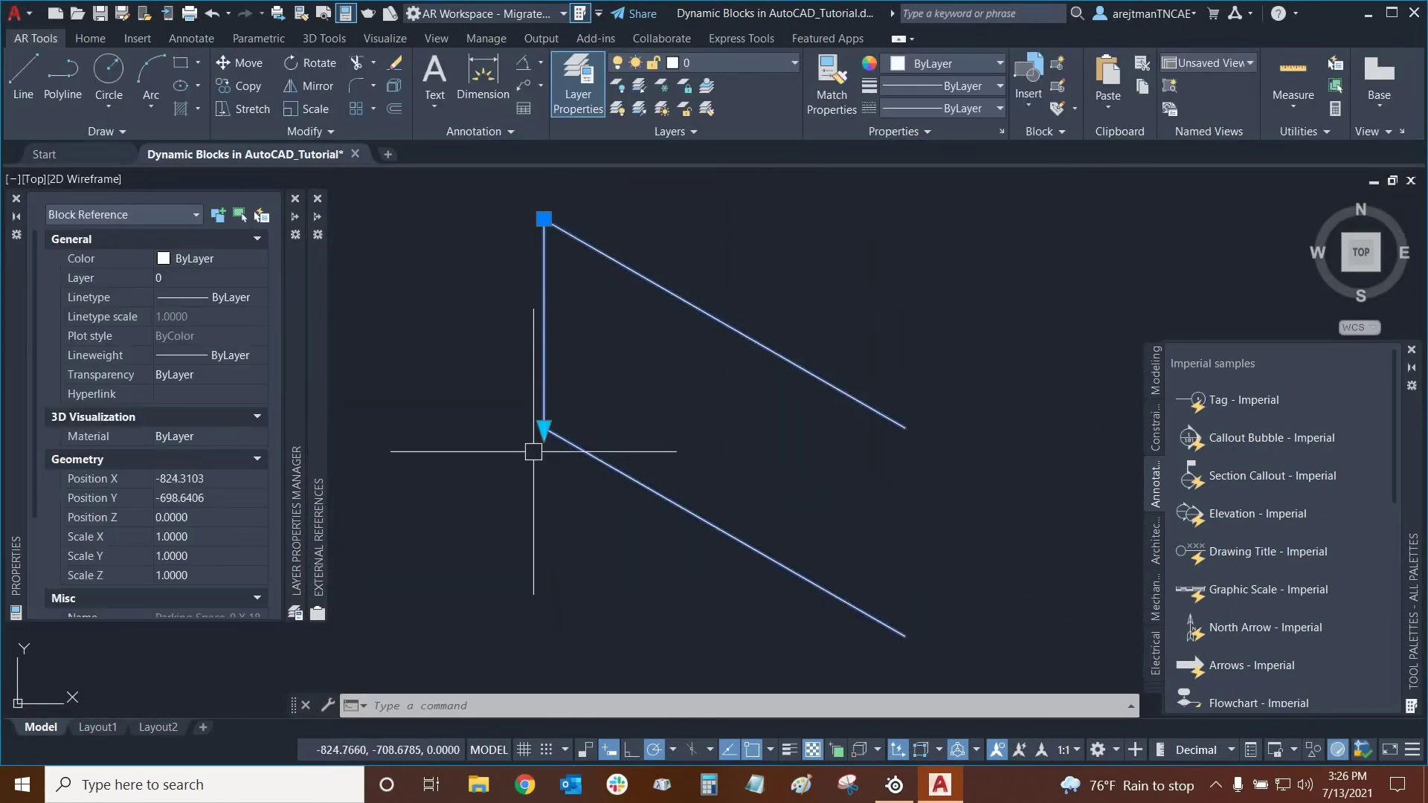
click(544, 430)
scroll(544, 429, down, 2)
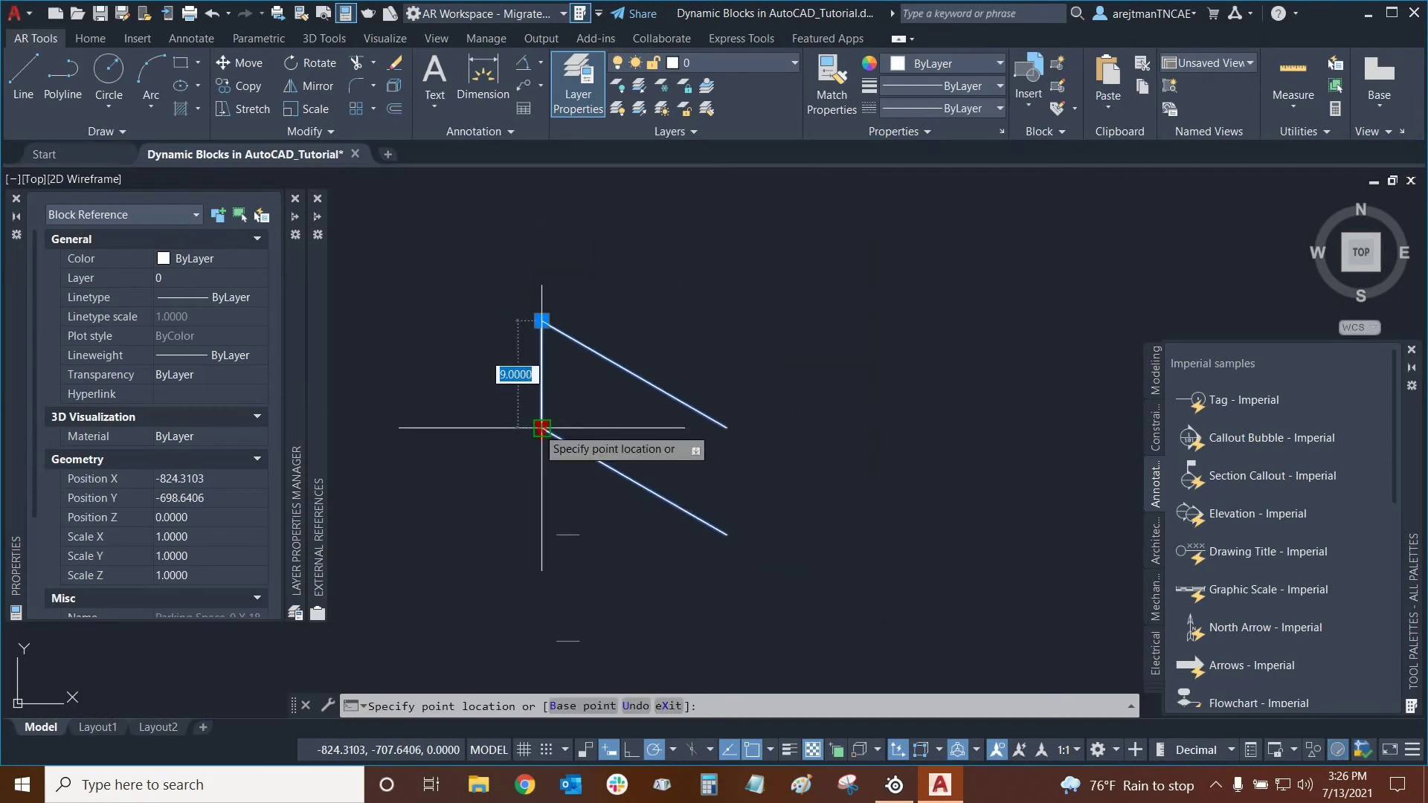
middle_drag(542, 429, 607, 388)
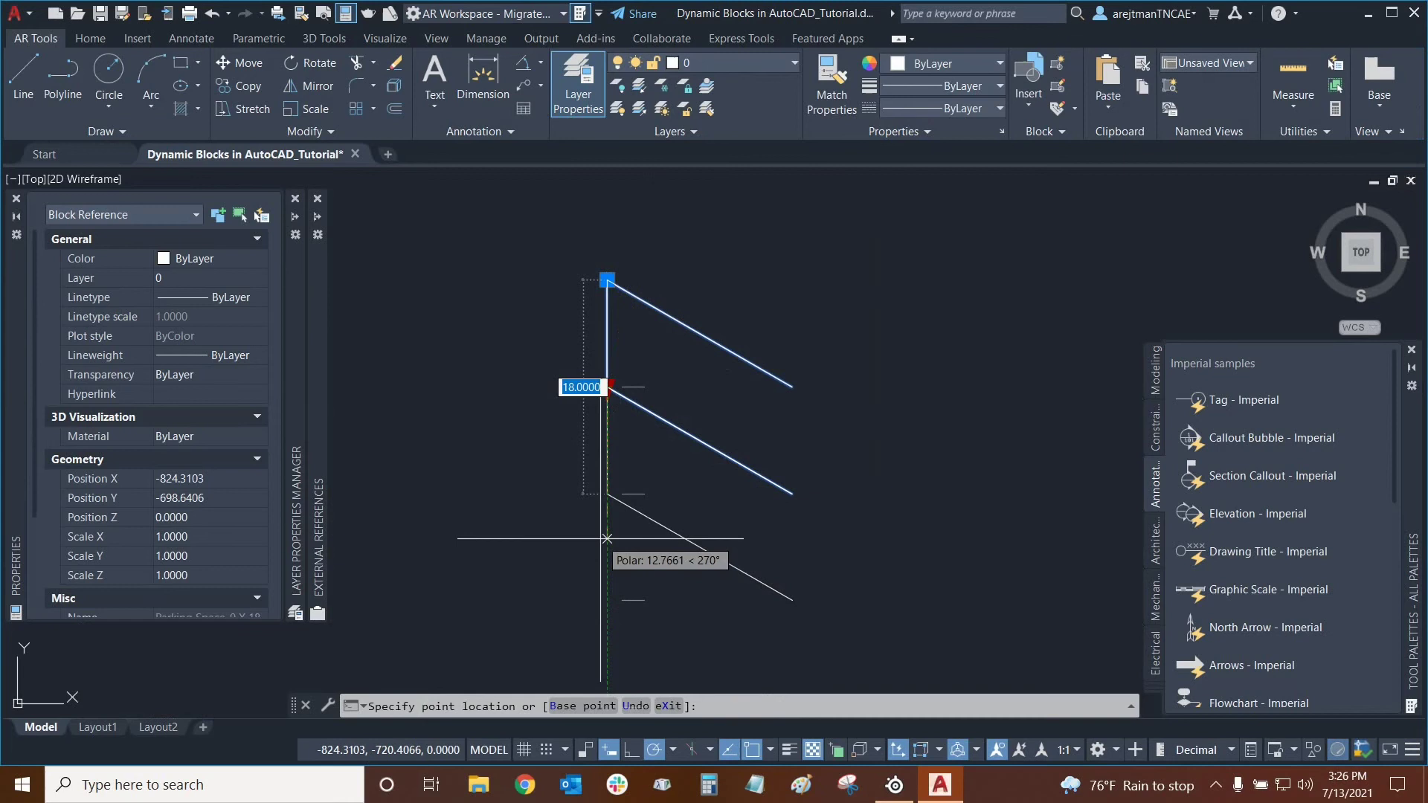
key(Escape)
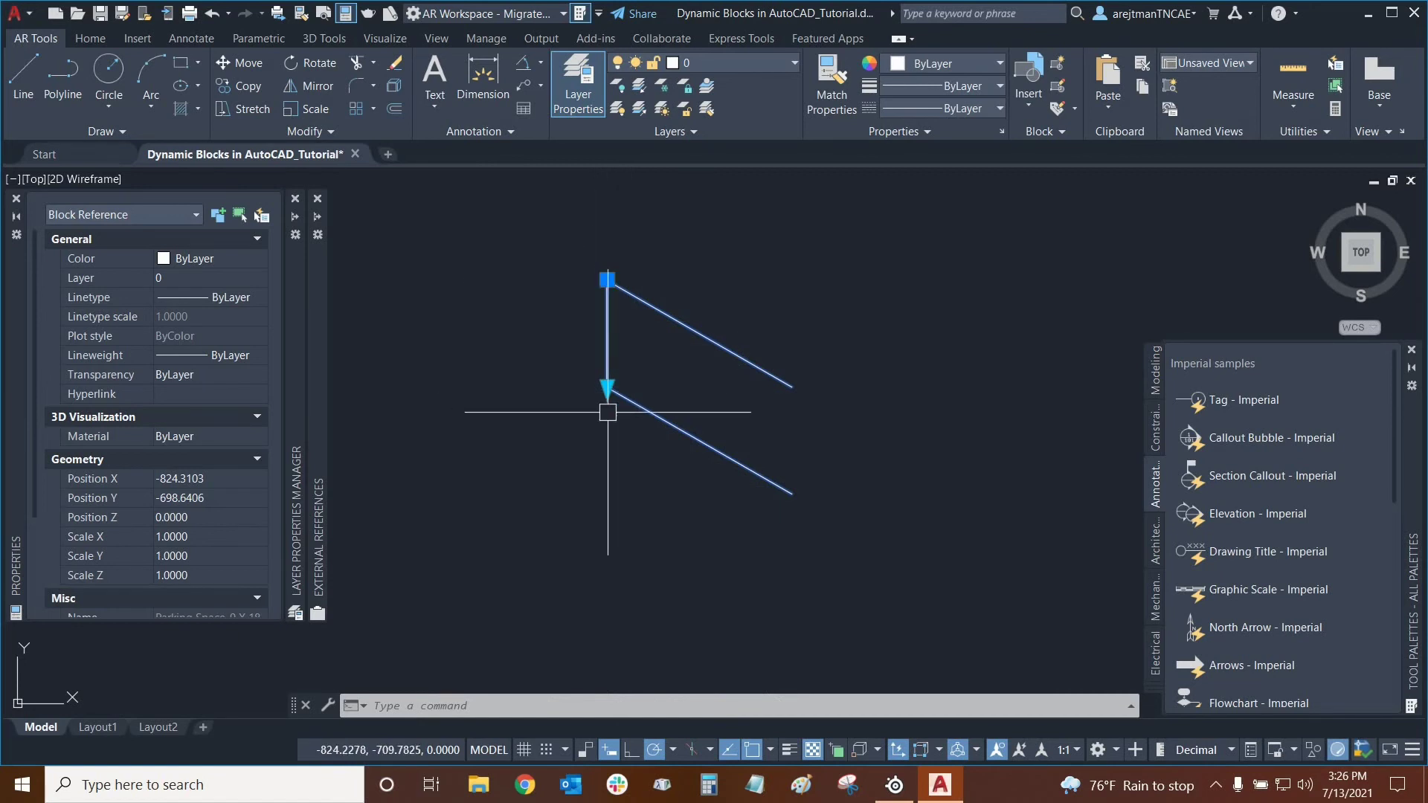
click(606, 387)
scroll(676, 304, down, 3)
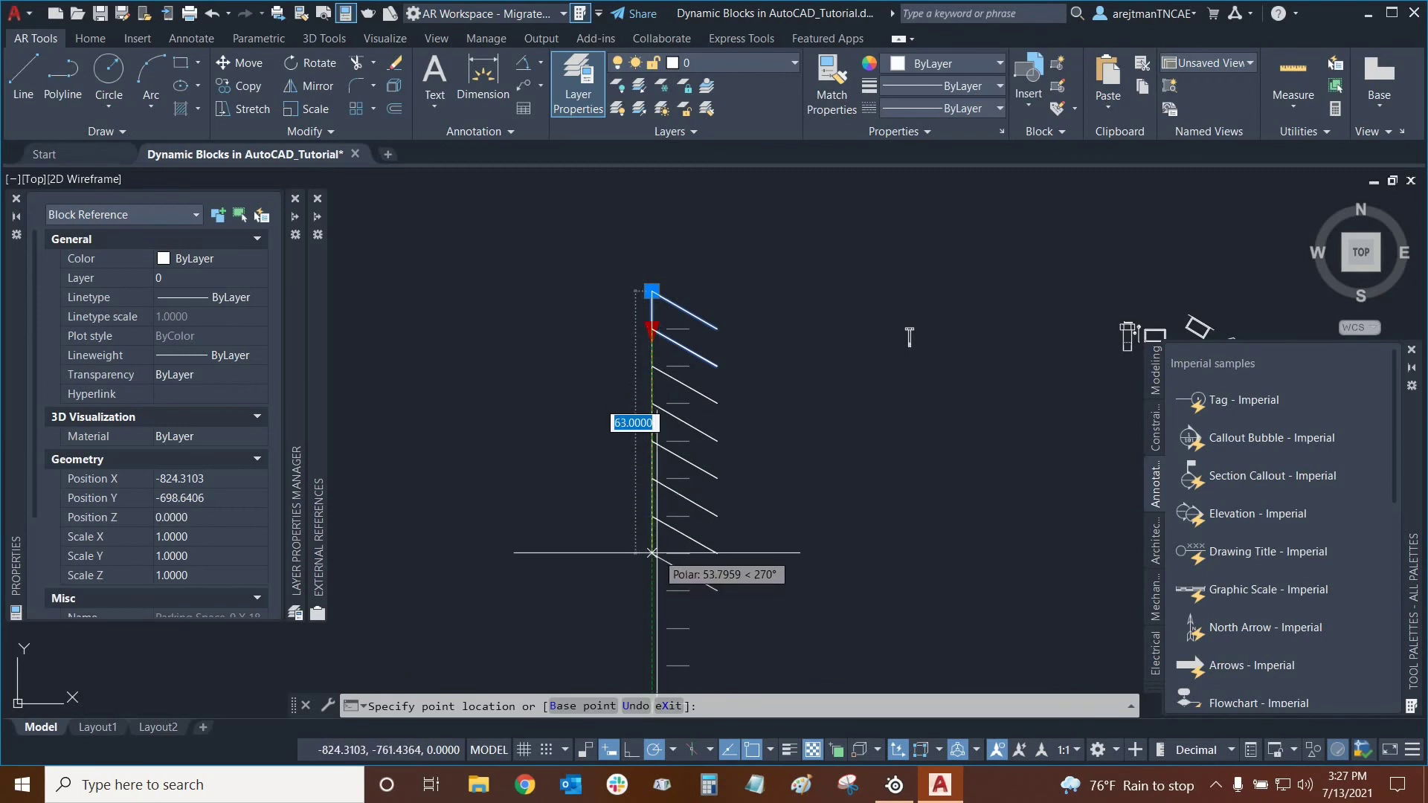
key(Escape)
key(Escape)
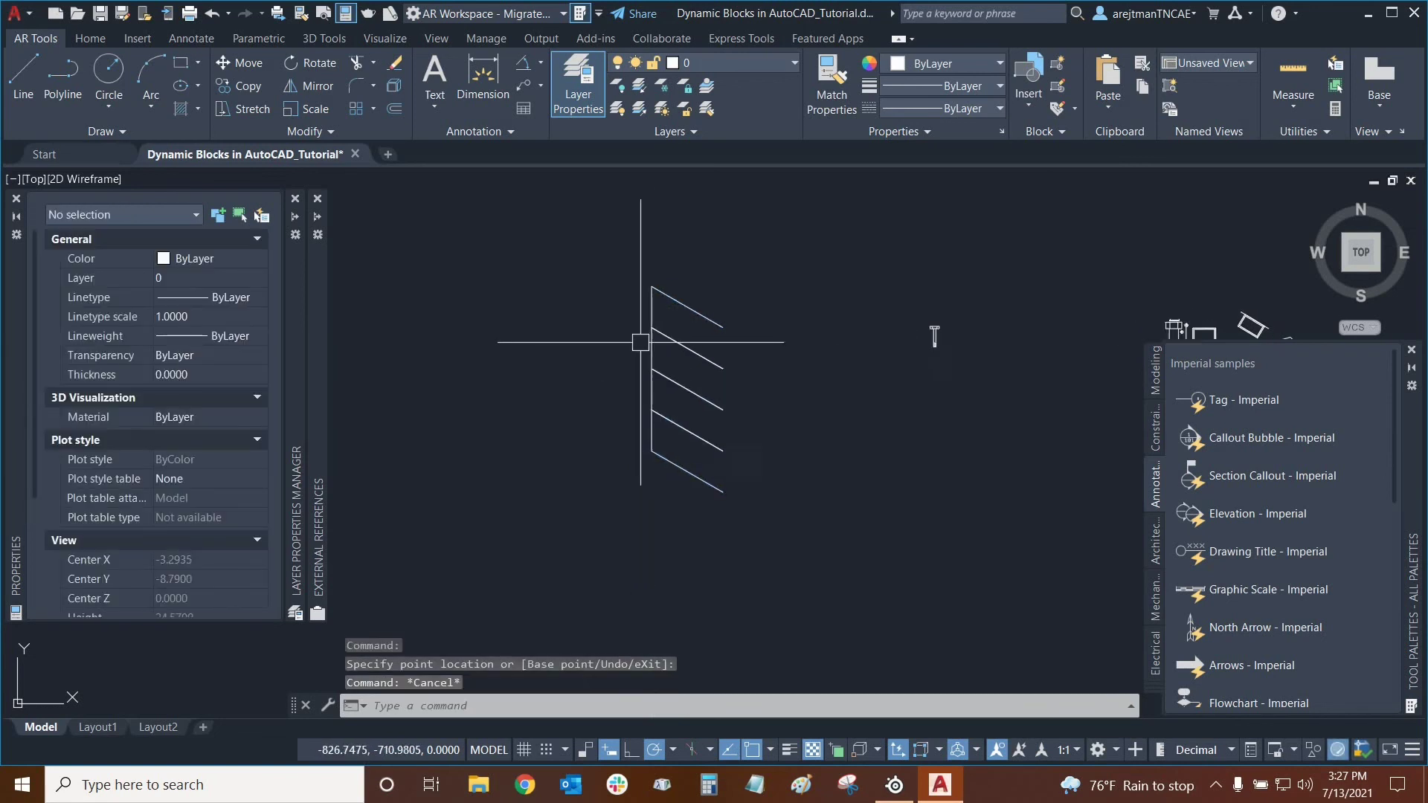
scroll(640, 342, up, 3)
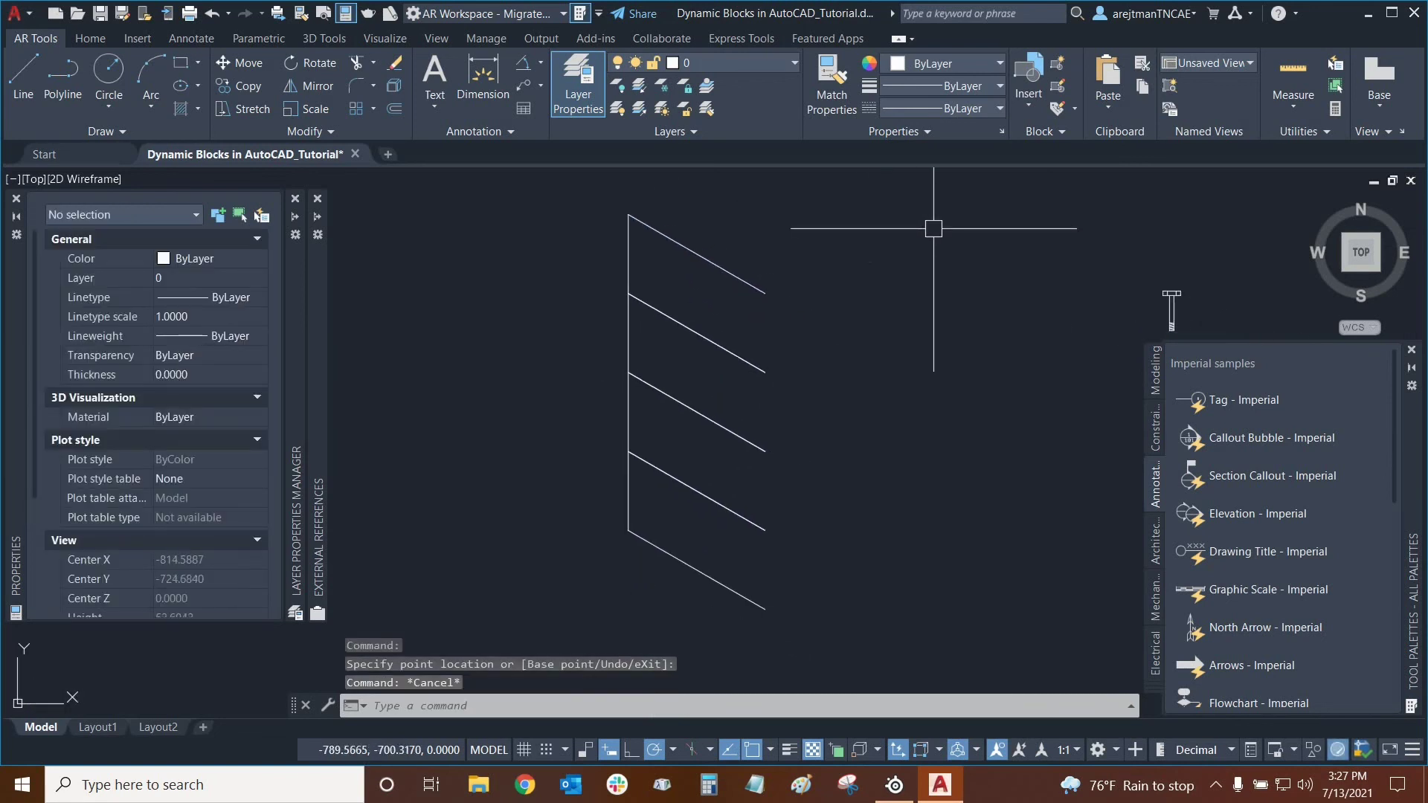